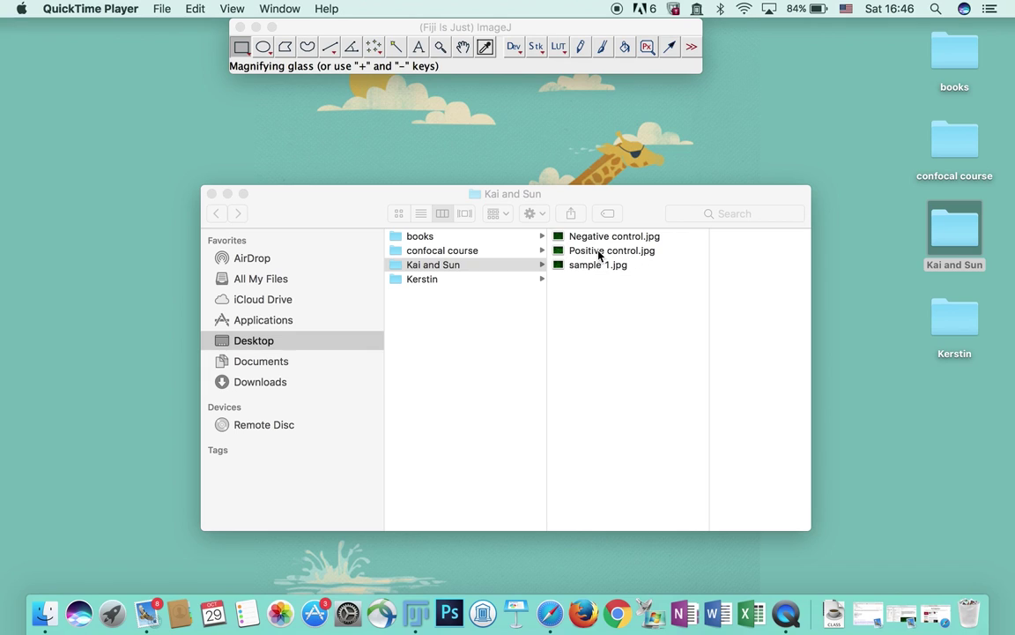
- Preview Positive control.jpg in the Kai and Sun folder
click(597, 254)
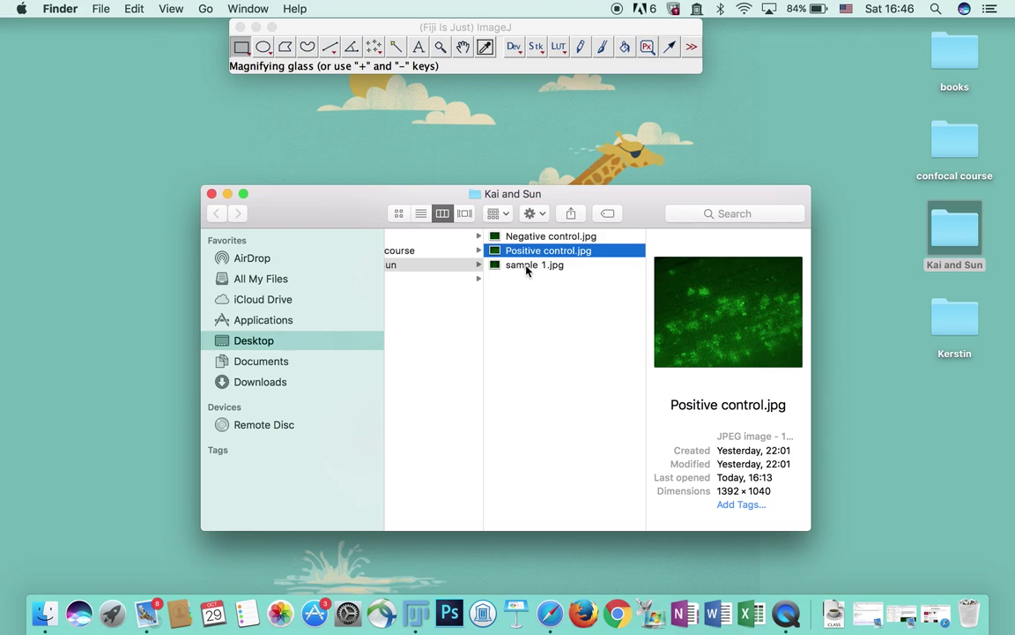
- Preview sample 1 and Negative control, then drag all three JPGs onto Fiji
click(527, 265)
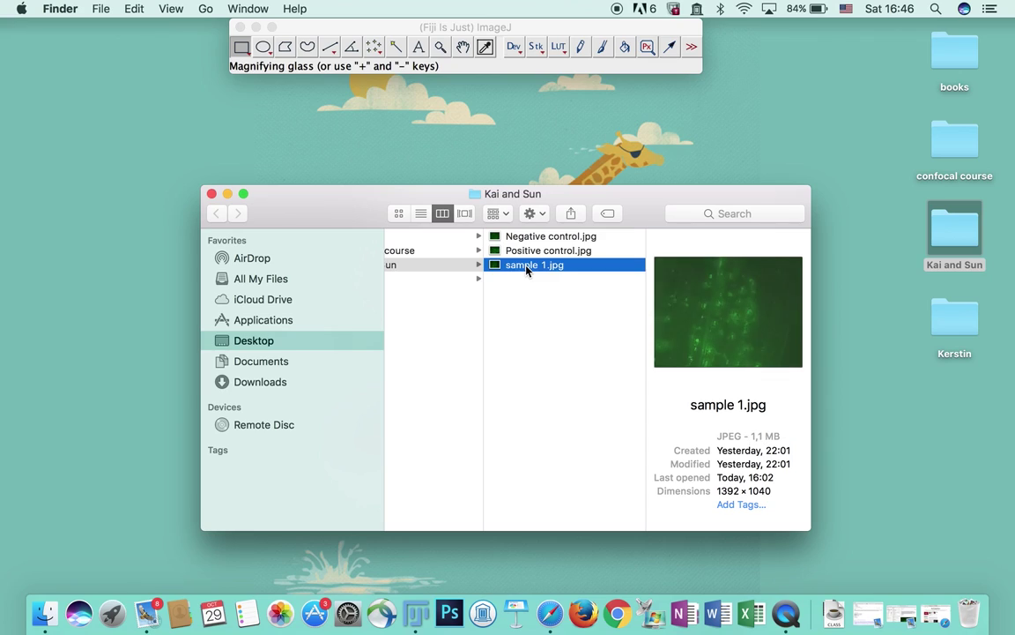
click(564, 243)
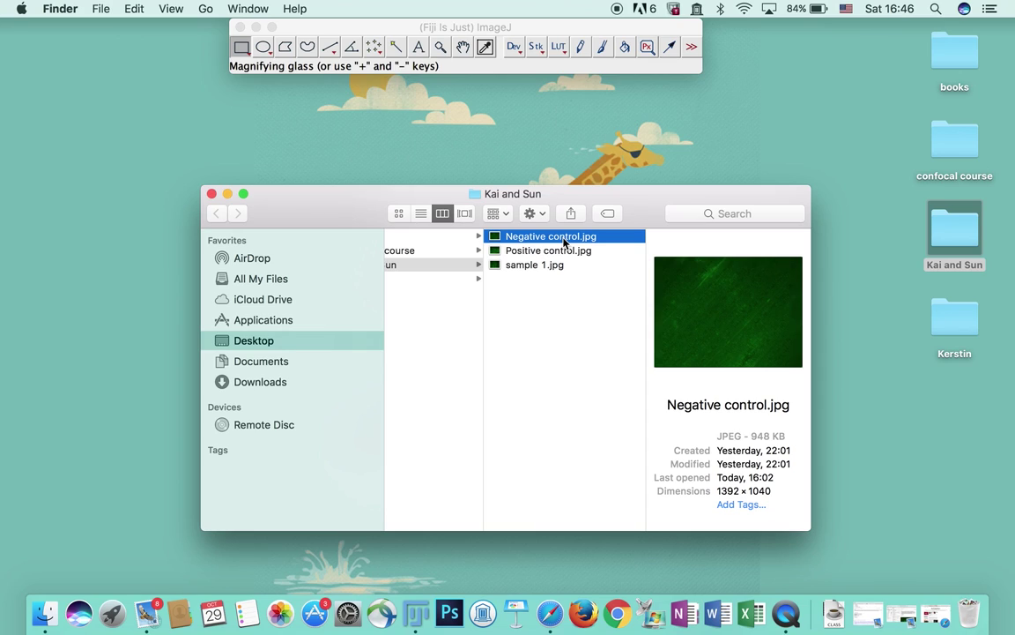
click(566, 293)
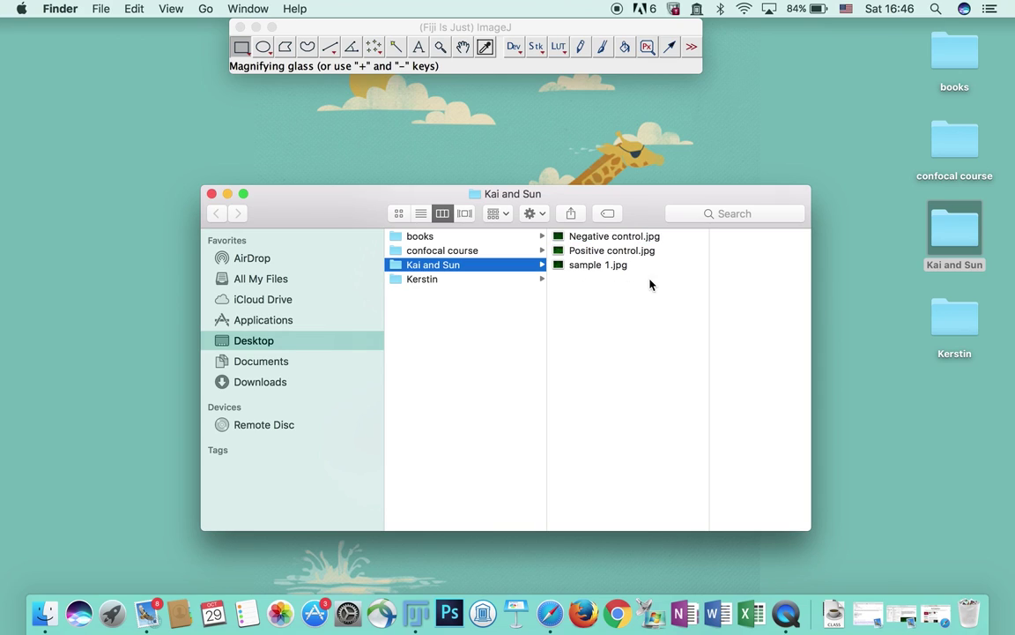
drag(650, 276, 529, 211)
drag(608, 238, 401, 71)
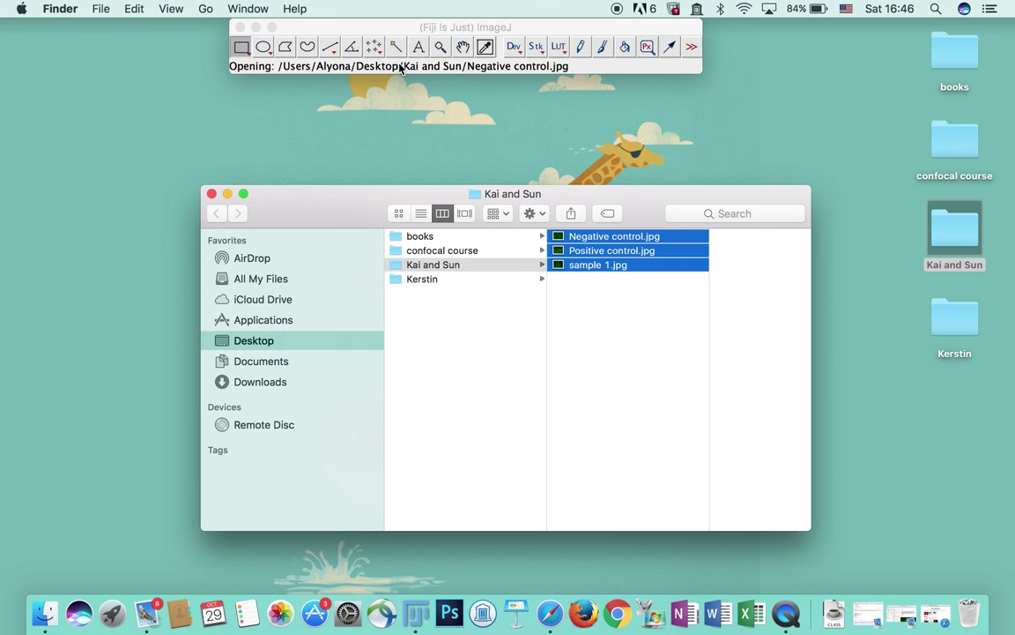
- Hide the Finder window and arrange the three image windows so all are visible
drag(322, 200, 722, 352)
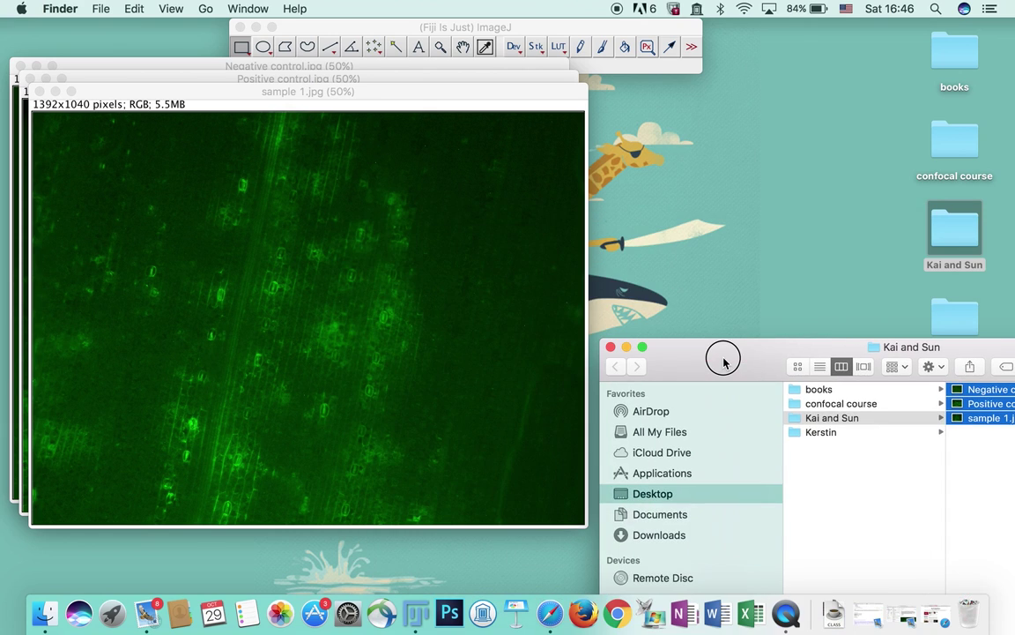
click(626, 346)
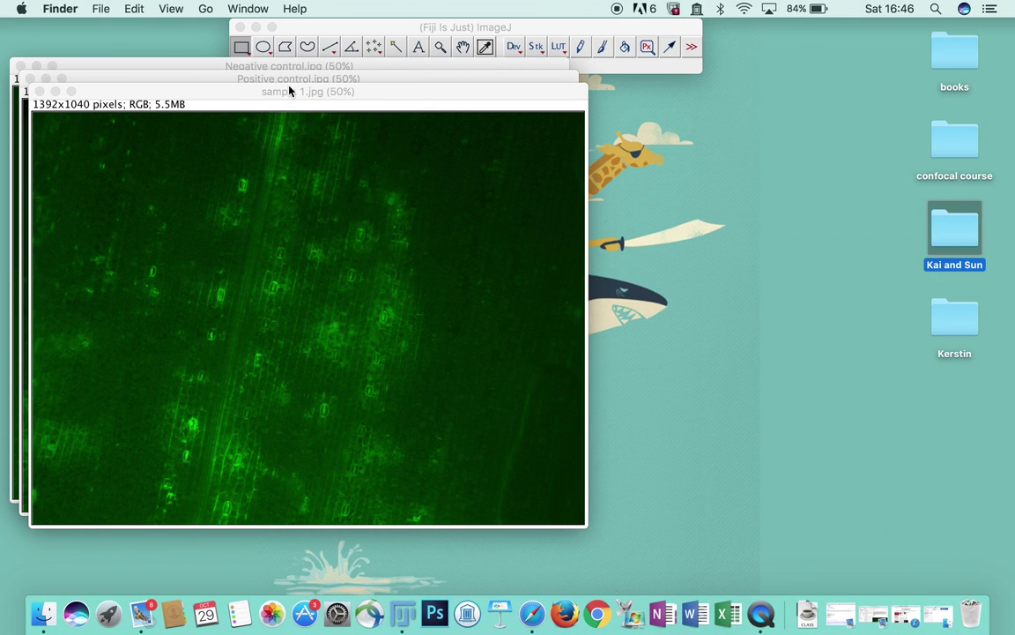
drag(291, 94, 640, 145)
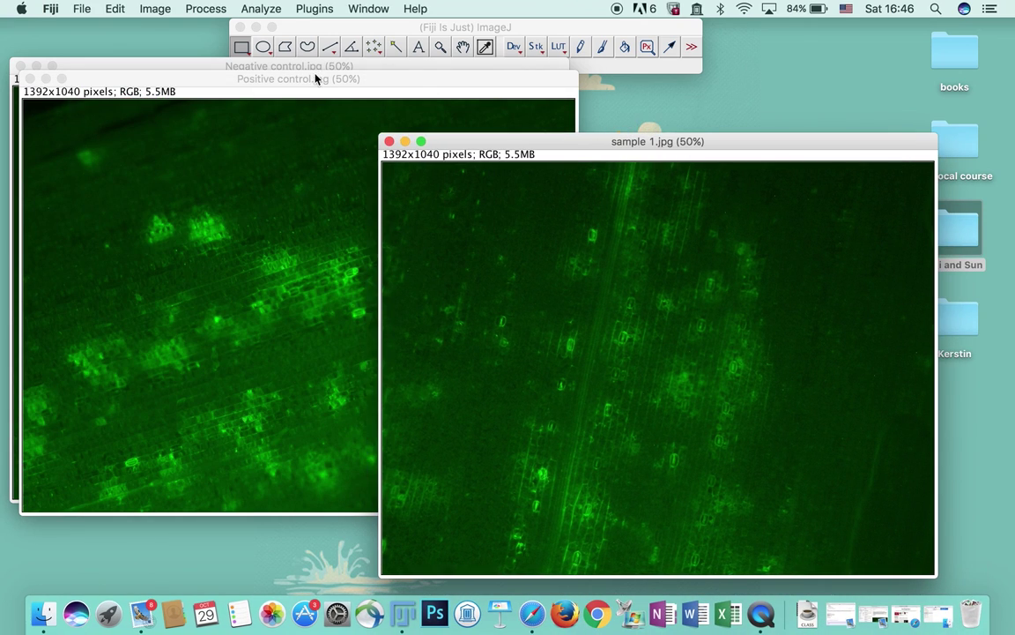
drag(318, 80, 326, 246)
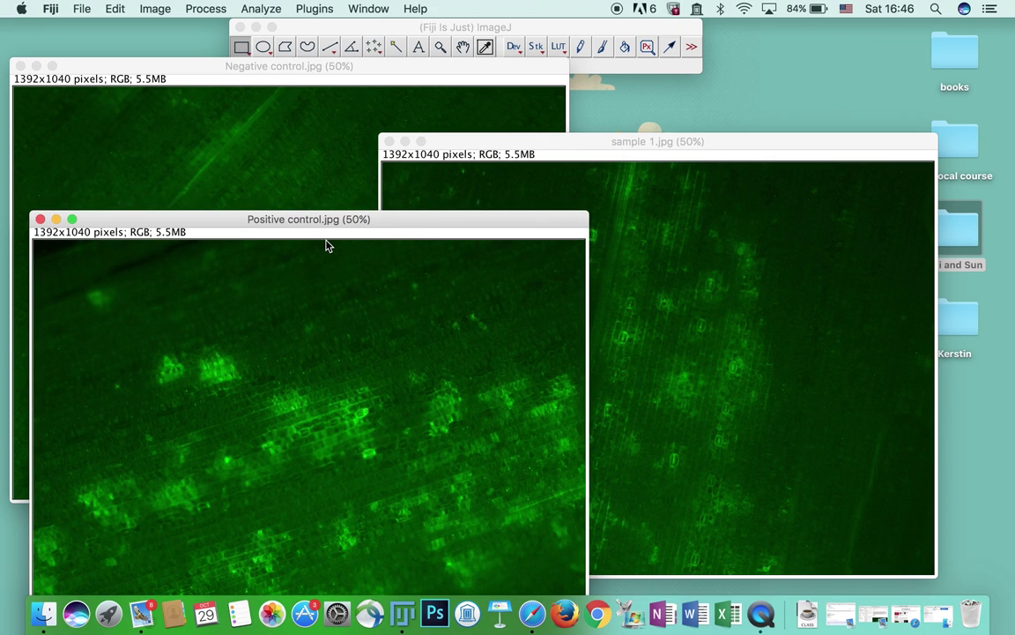
- View the Positive control intensity histogram, then close it
click(263, 11)
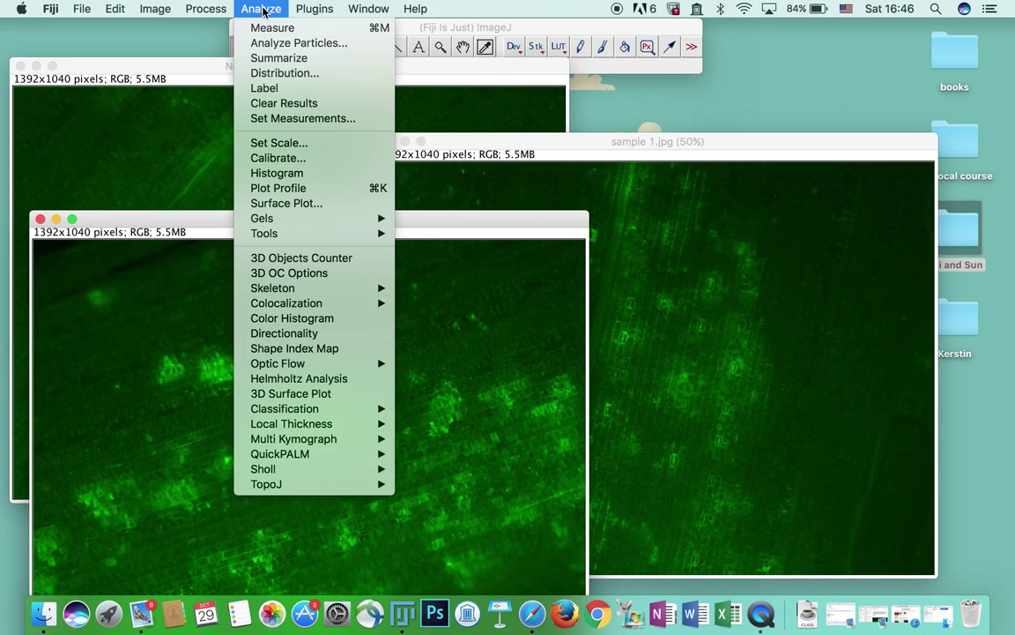
click(294, 187)
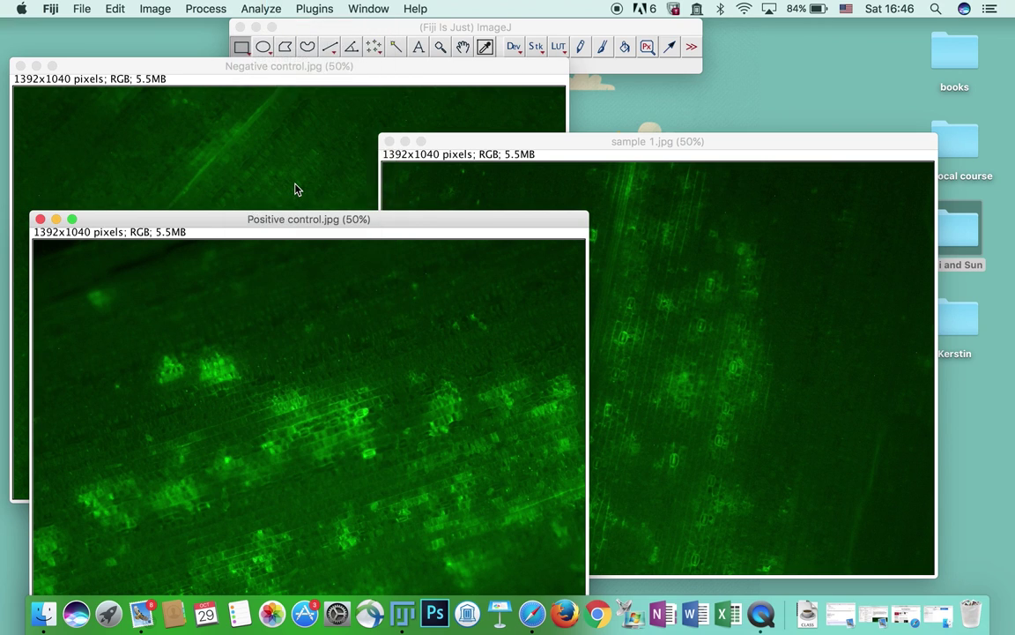
click(507, 215)
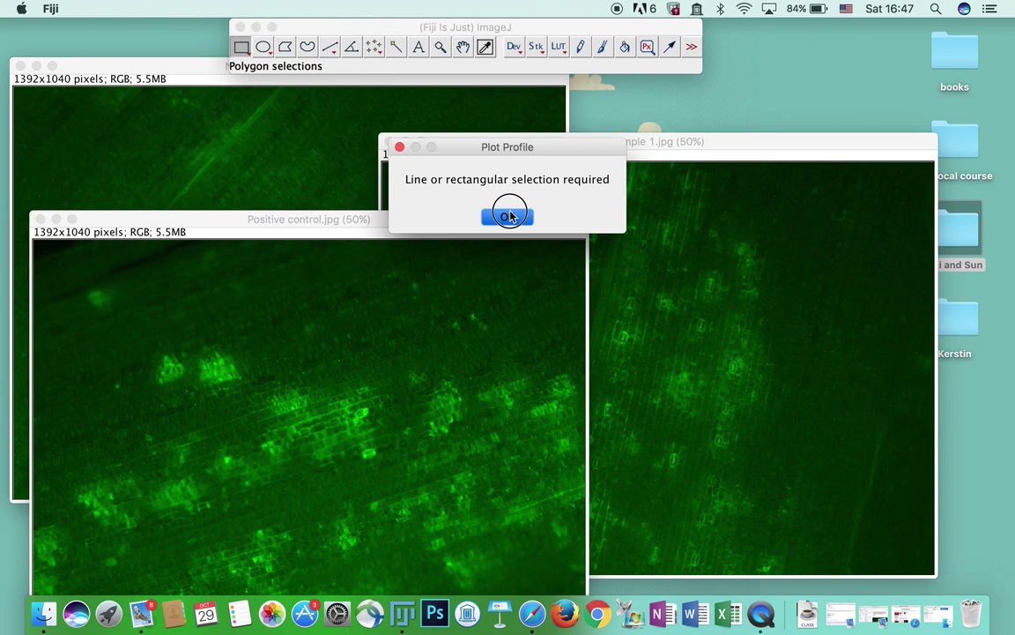
click(262, 8)
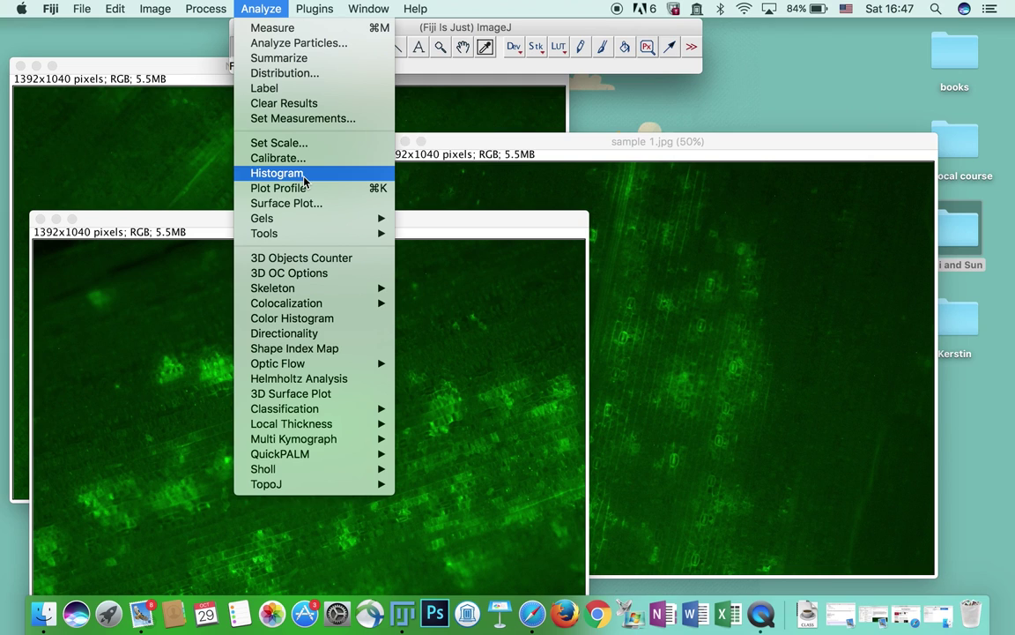
click(276, 173)
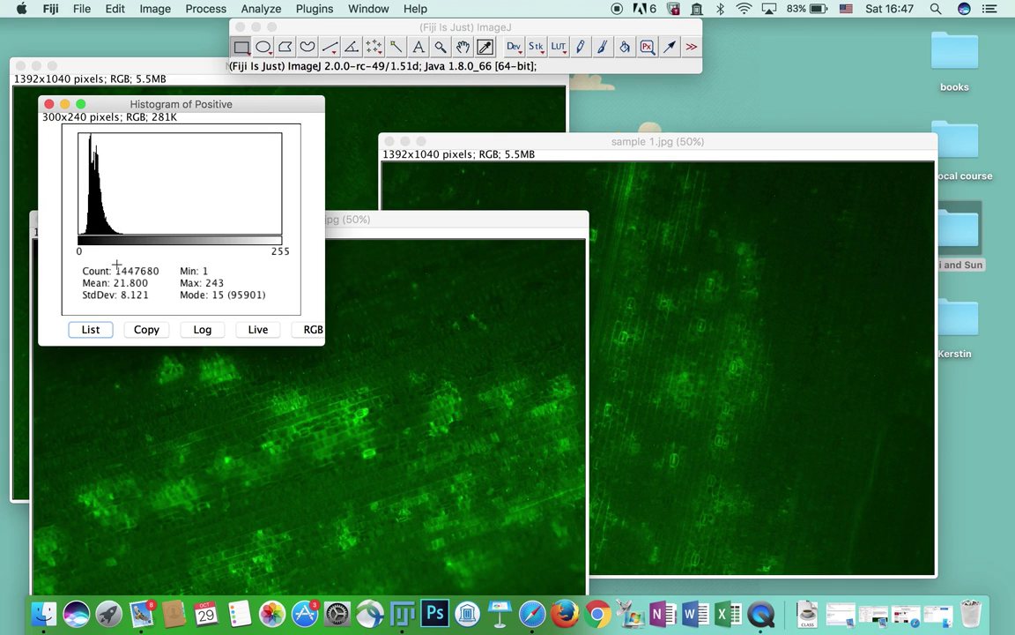
click(48, 104)
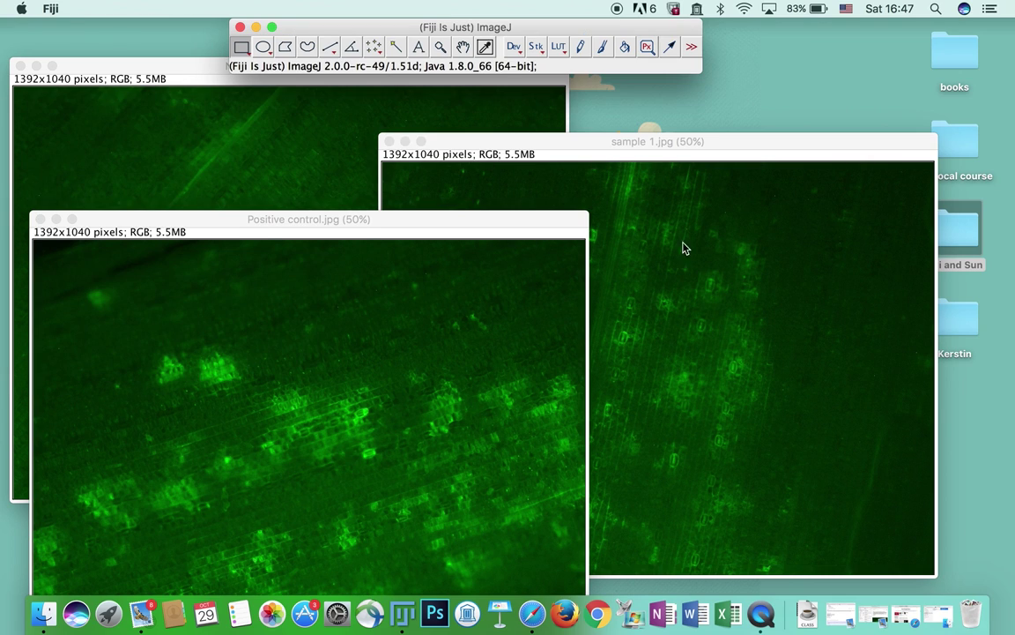
- View the sample 1 intensity histogram, then close it
click(671, 150)
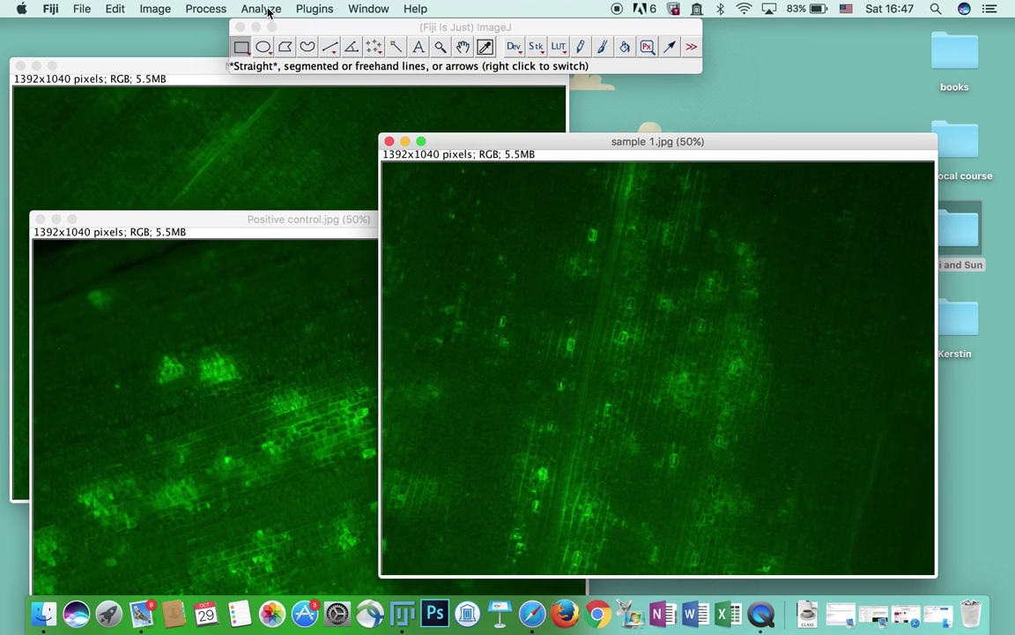
click(262, 9)
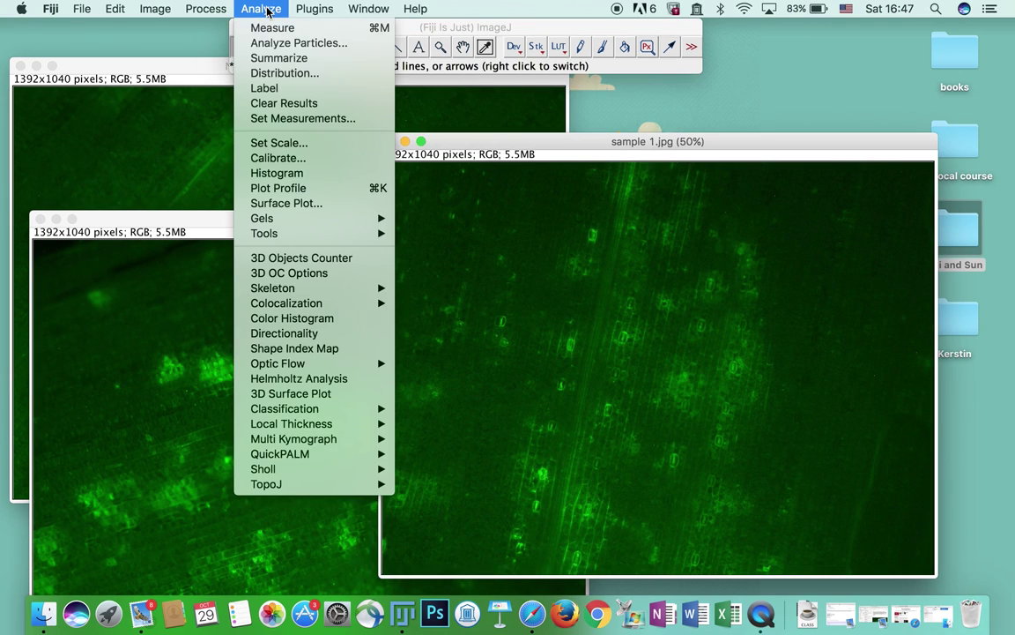
click(297, 174)
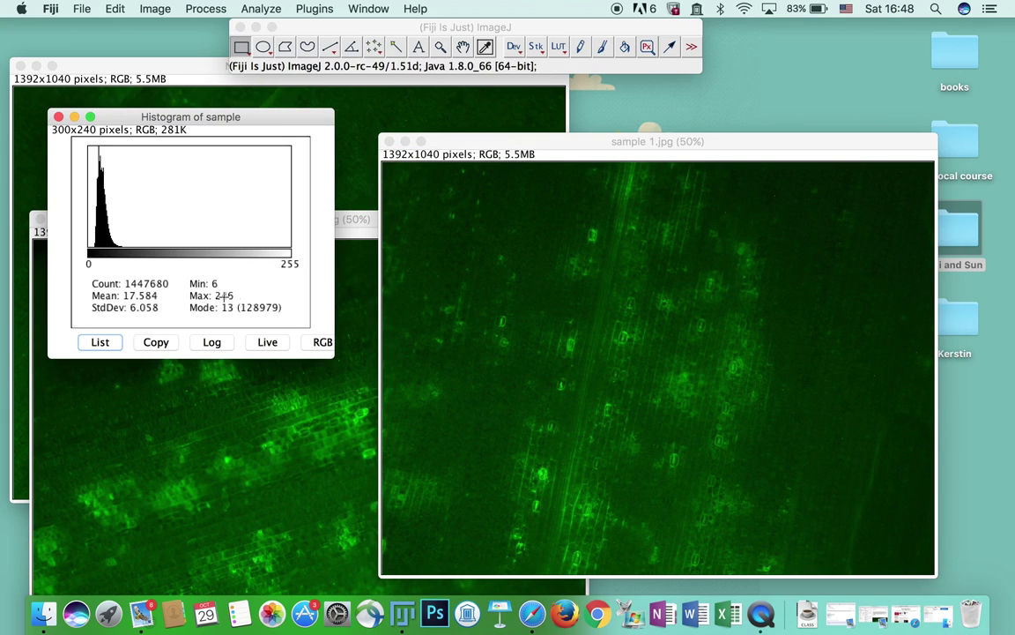
click(59, 117)
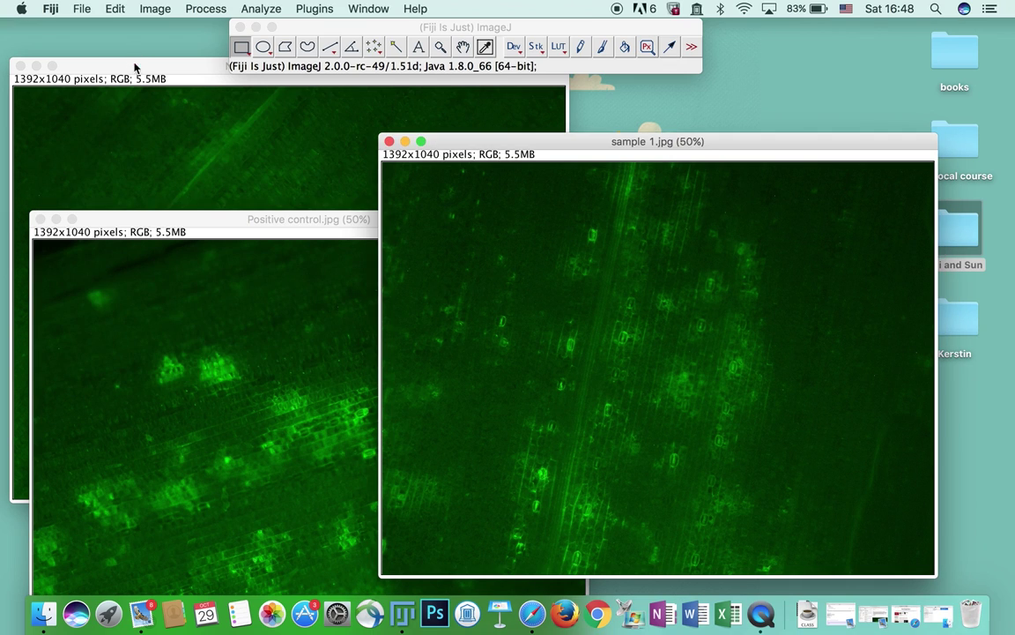
- View the Negative control intensity histogram, then close it
click(138, 71)
click(261, 8)
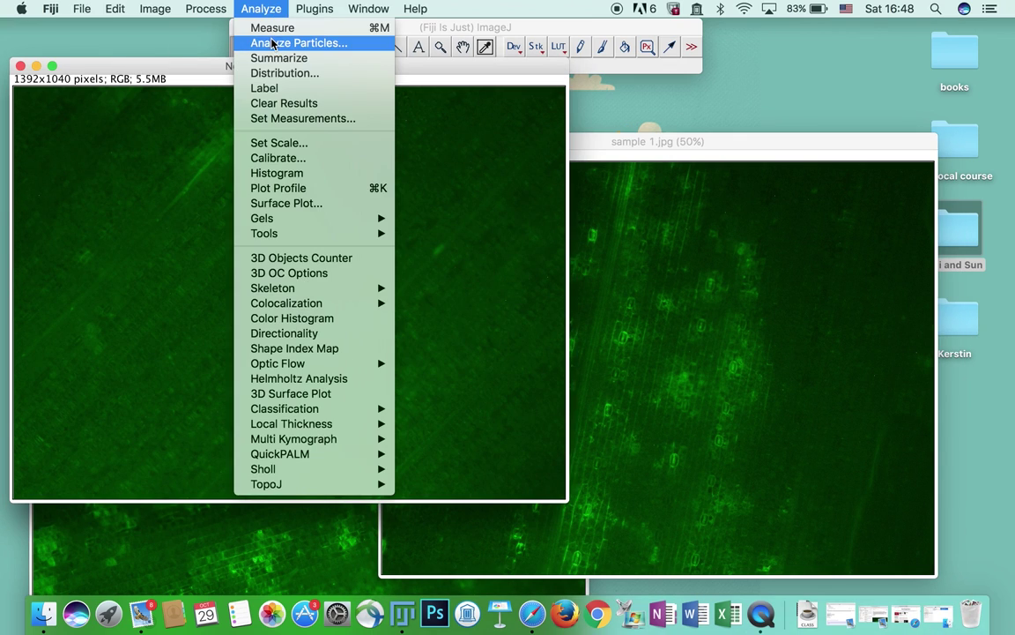
click(291, 172)
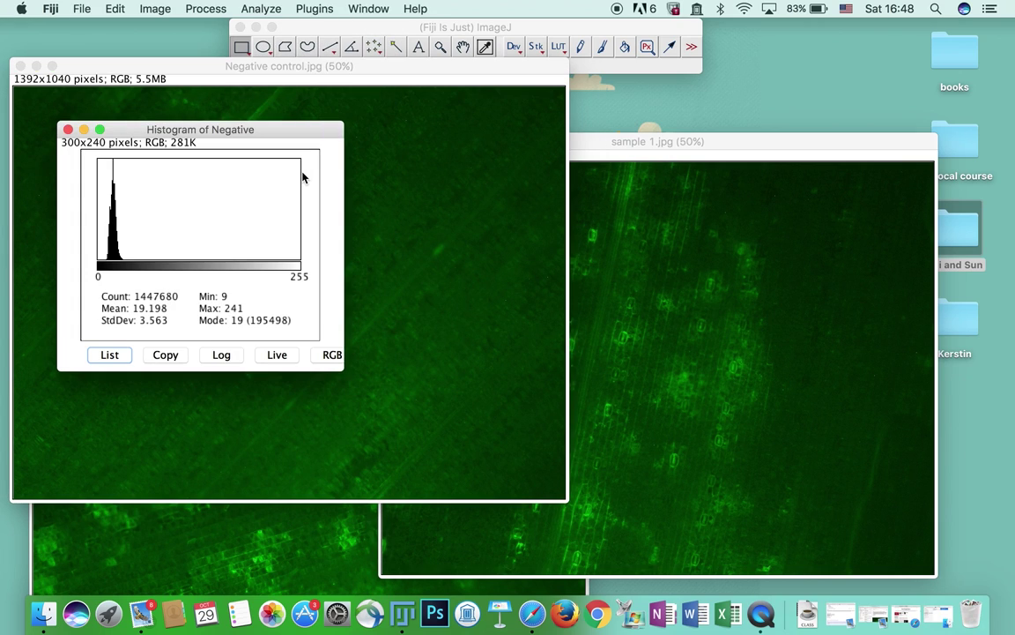
click(67, 129)
click(703, 142)
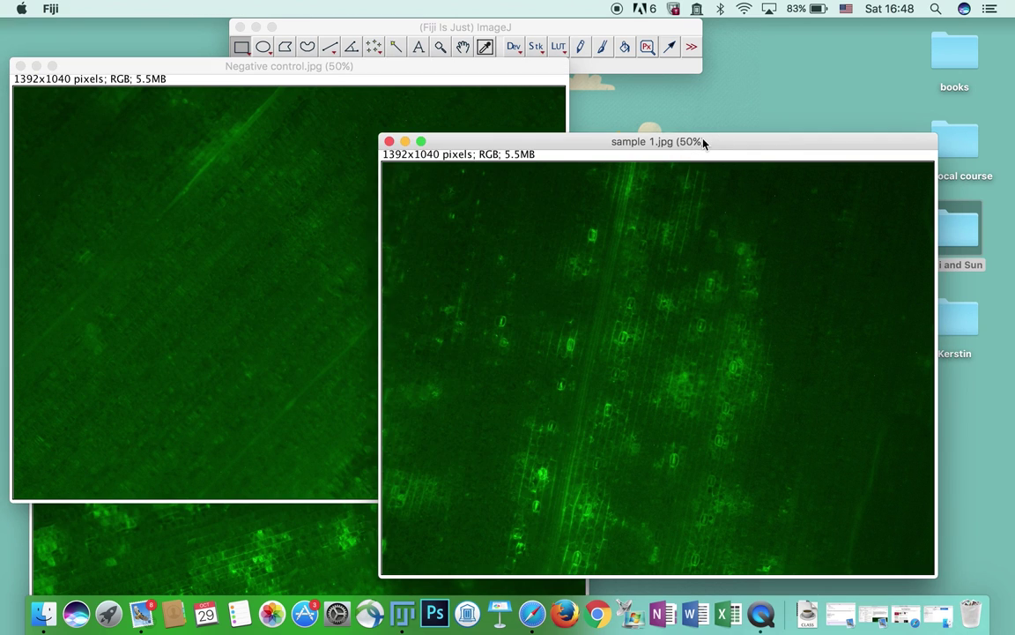
- Add Area to Set Measurements alongside mean gray value and standard deviation
drag(702, 141, 782, 28)
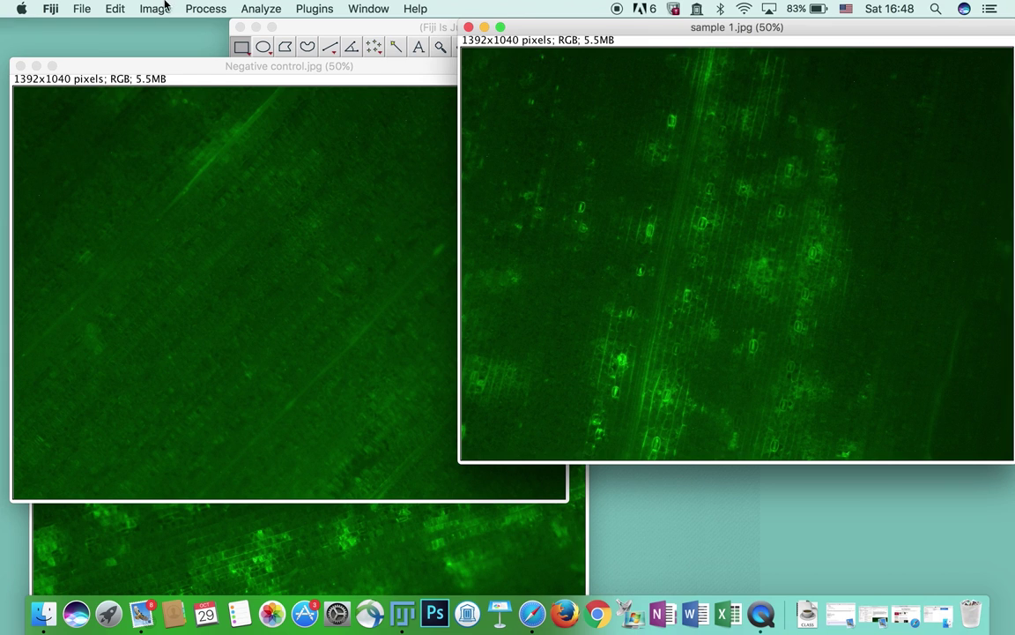
click(263, 12)
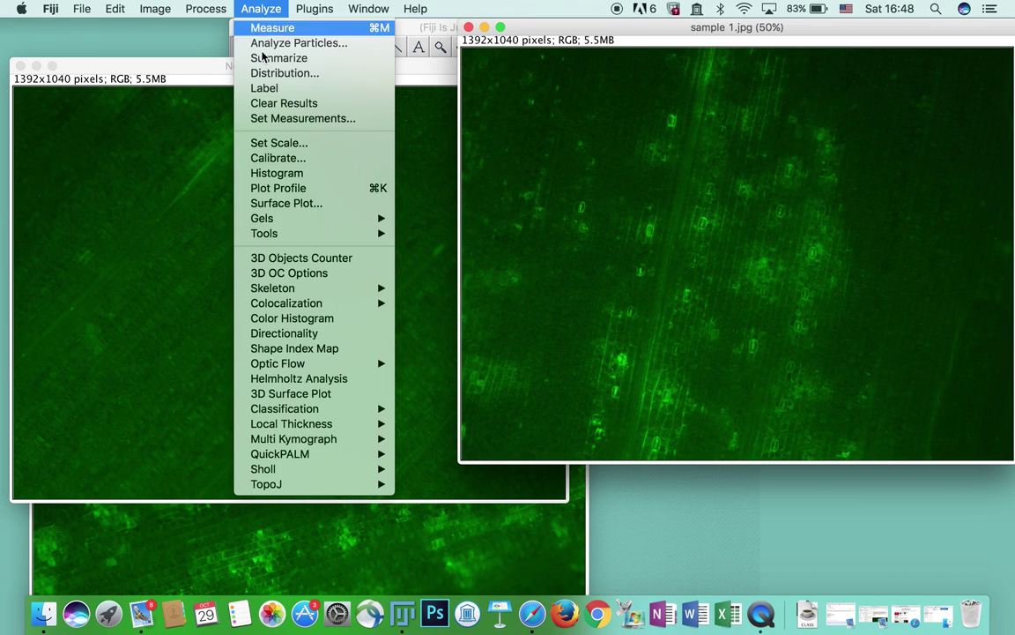
click(309, 121)
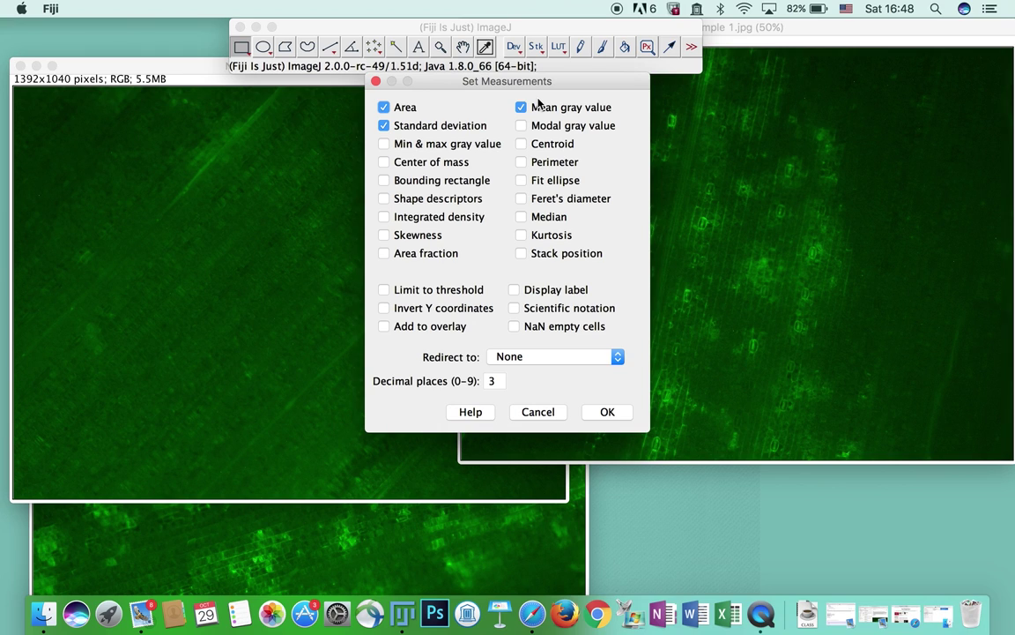
click(383, 106)
click(376, 82)
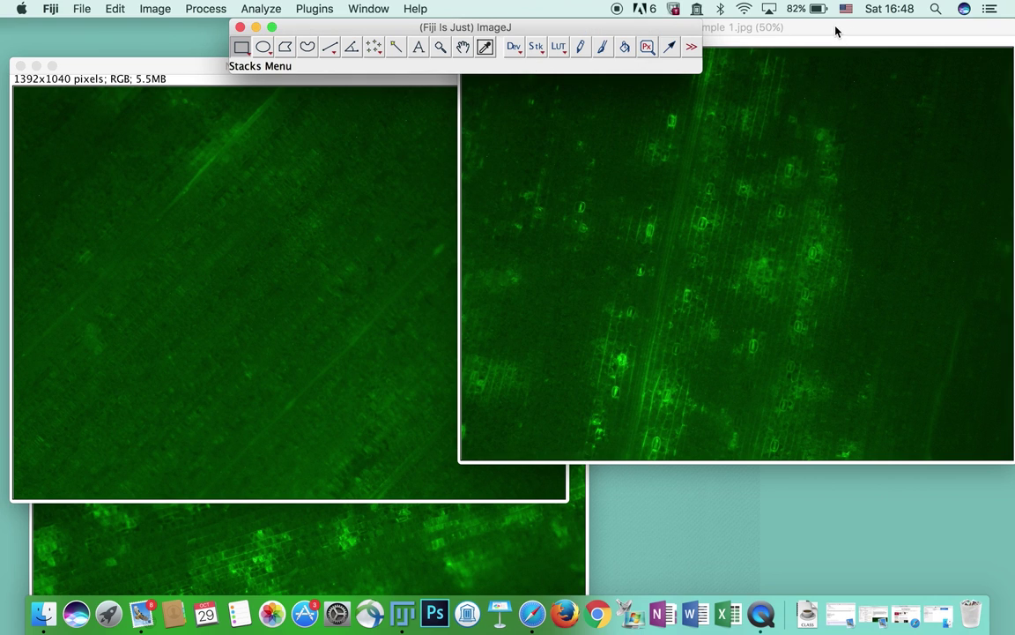
- Draw a rectangle selection covering nearly all of sample 1.jpg
drag(838, 29, 504, 94)
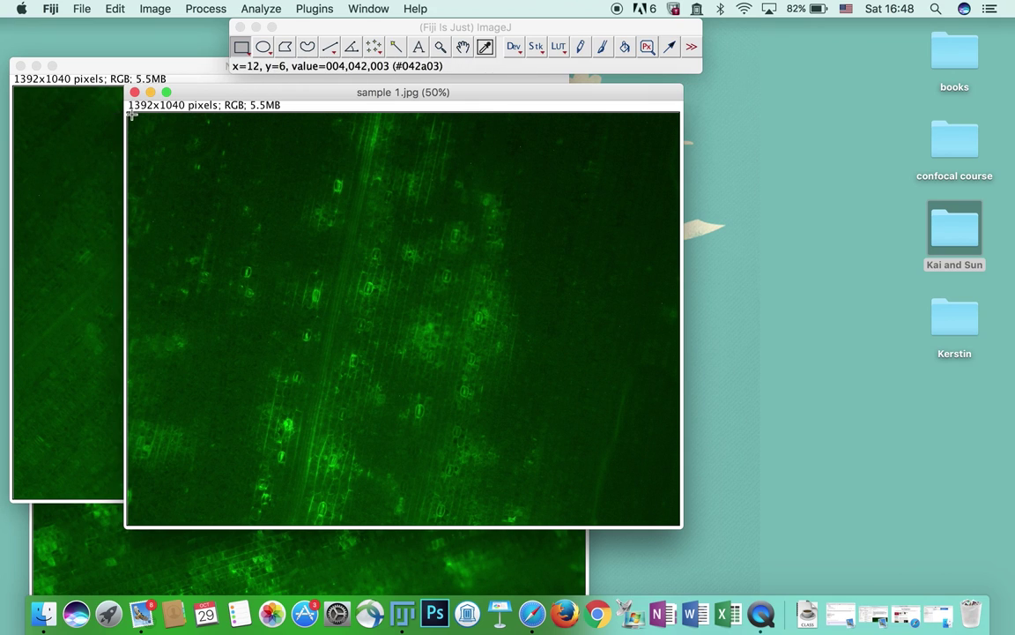
drag(130, 115, 675, 517)
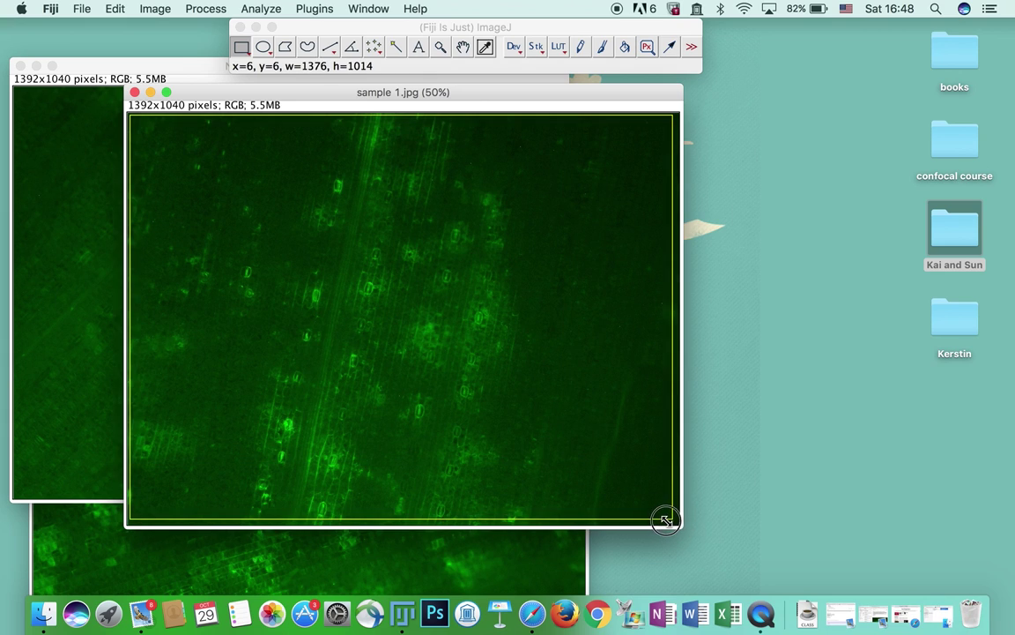
drag(675, 516, 664, 520)
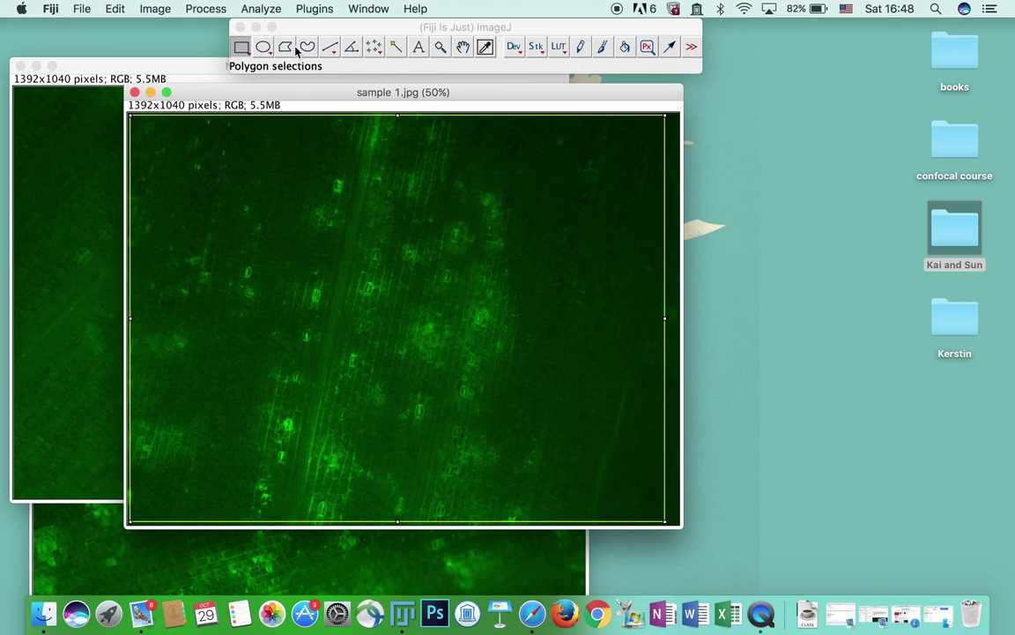
- Measure the sample 1 selection: area 1380352, mean 17.736, SD 6.052
click(262, 10)
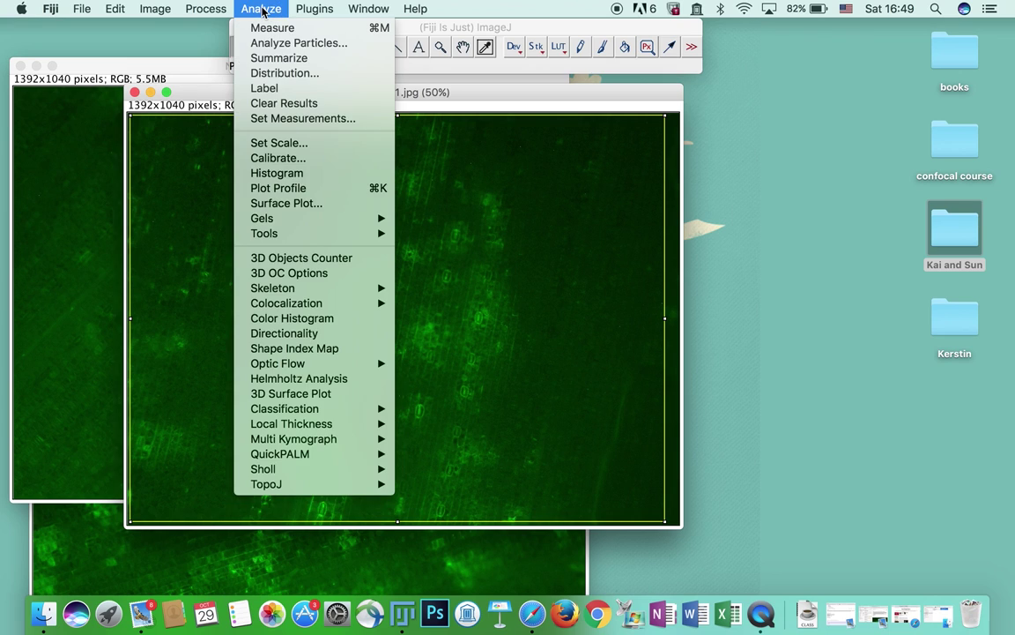
click(272, 28)
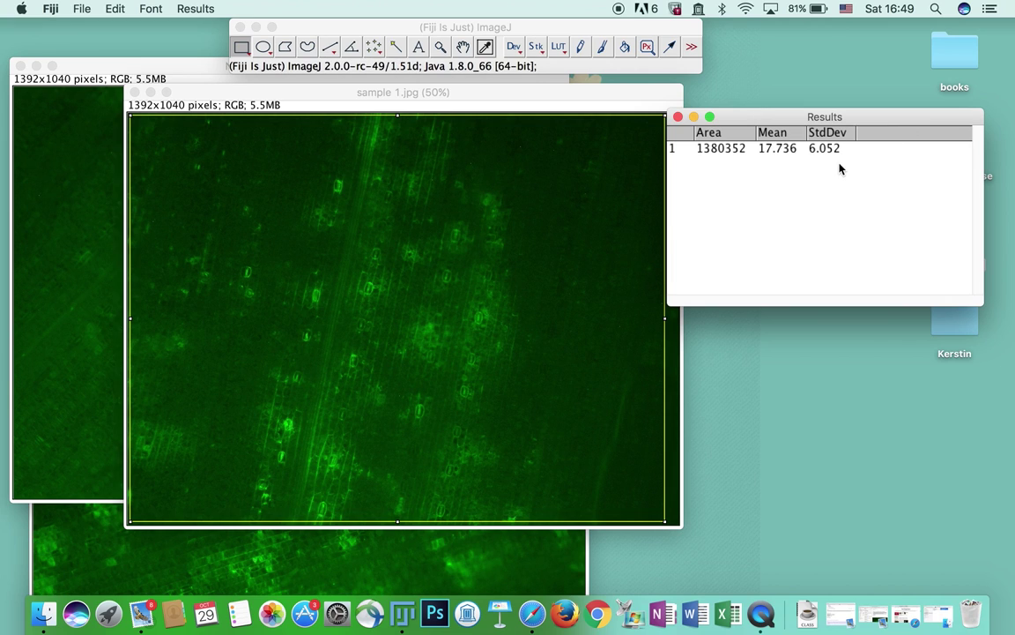
- Select nearly all of Negative control and measure it: area 1414448, mean 19.208, SD 3.535
click(146, 65)
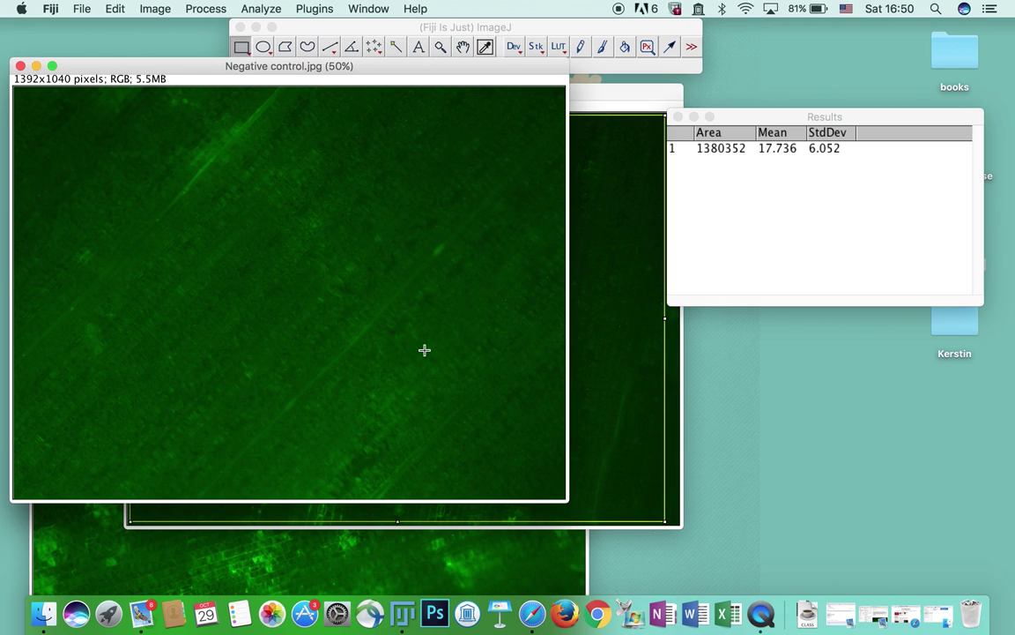
drag(16, 89, 299, 323)
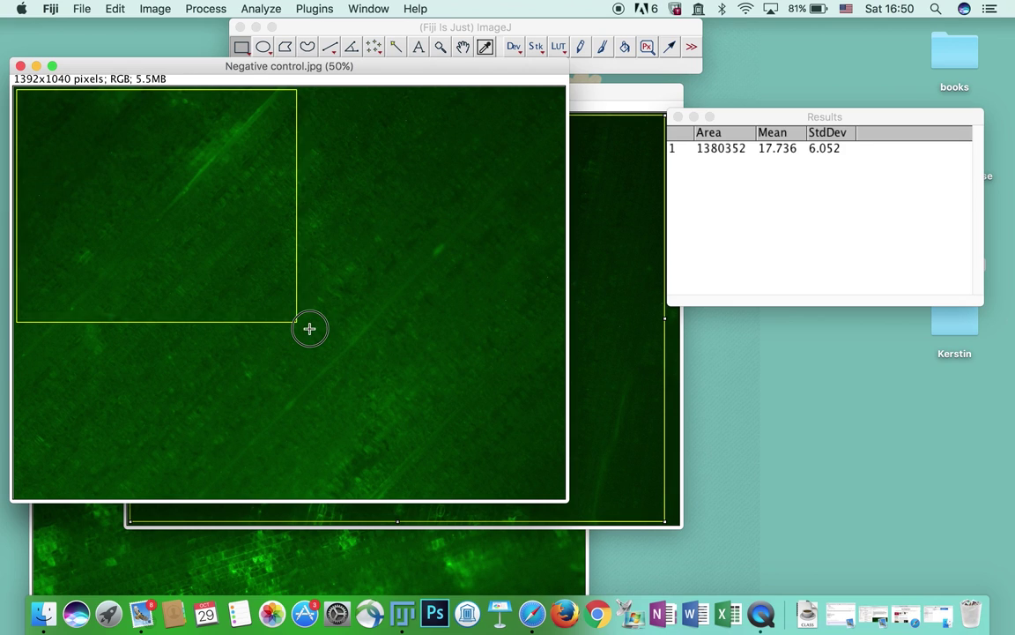
drag(567, 483, 568, 497)
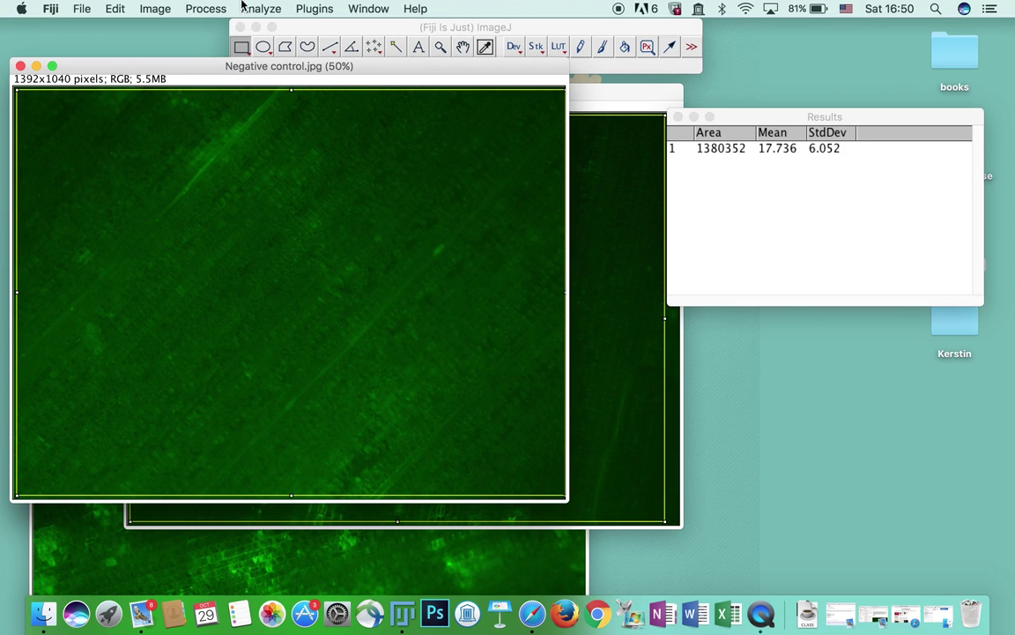
click(267, 11)
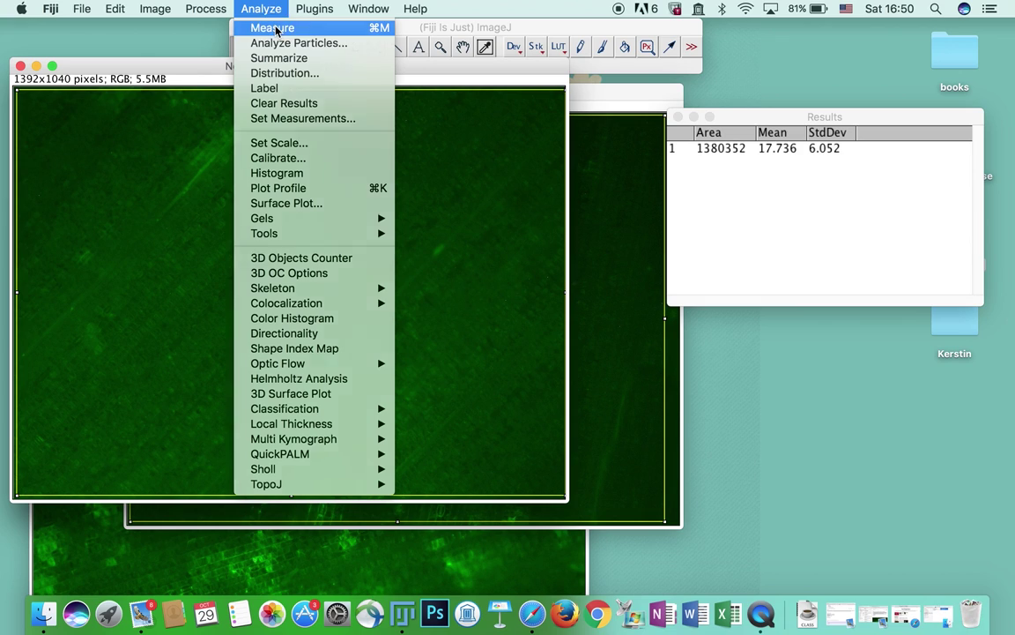
click(274, 28)
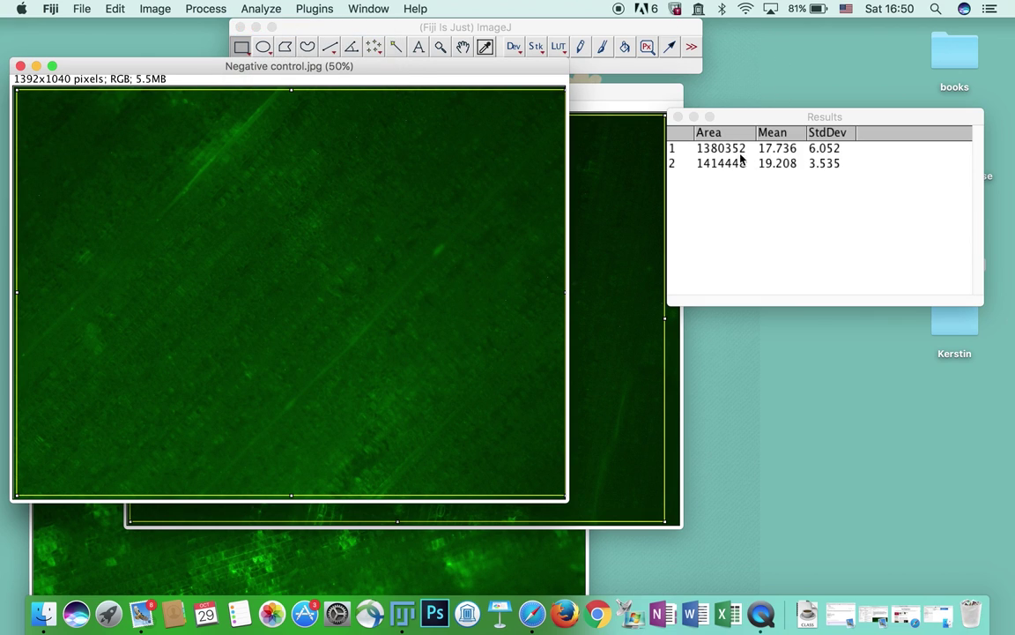
click(603, 95)
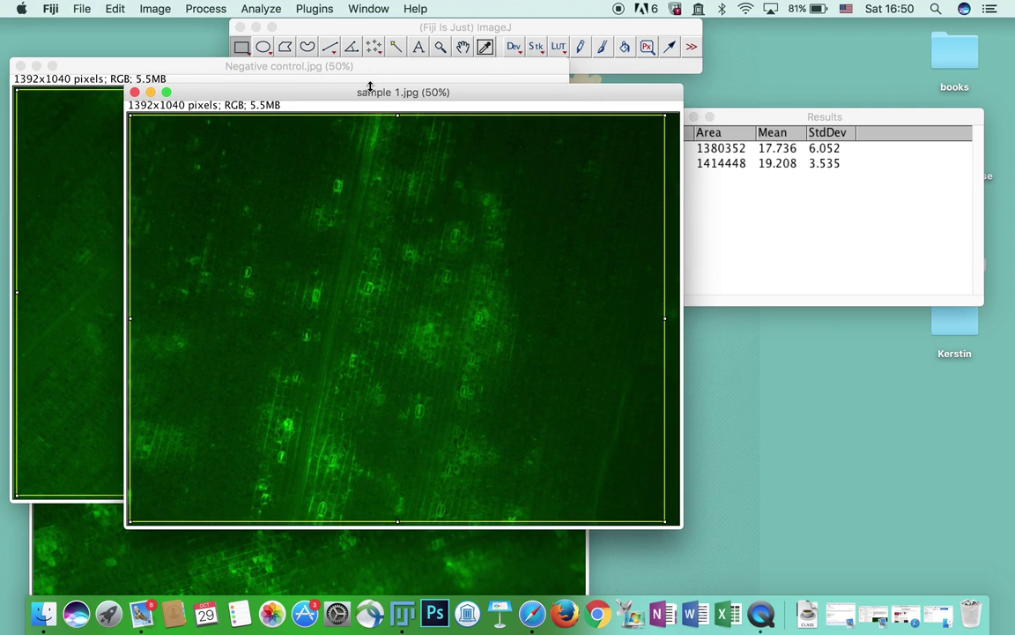
- Select nearly all of Positive control and measure it: area 1419264, mean 21.889, SD 8.118
drag(368, 97, 374, 221)
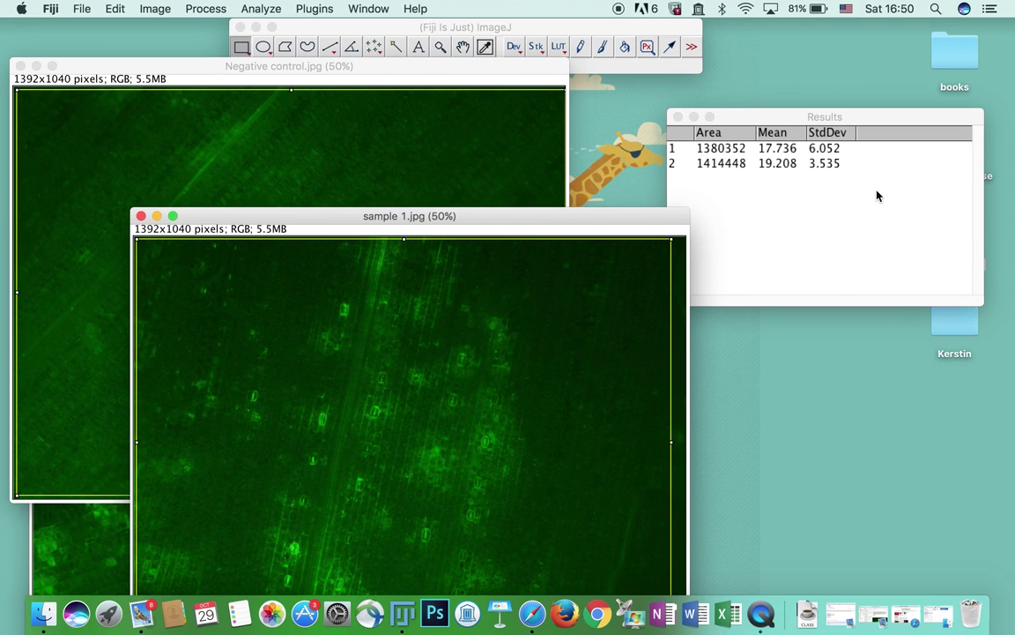
click(449, 67)
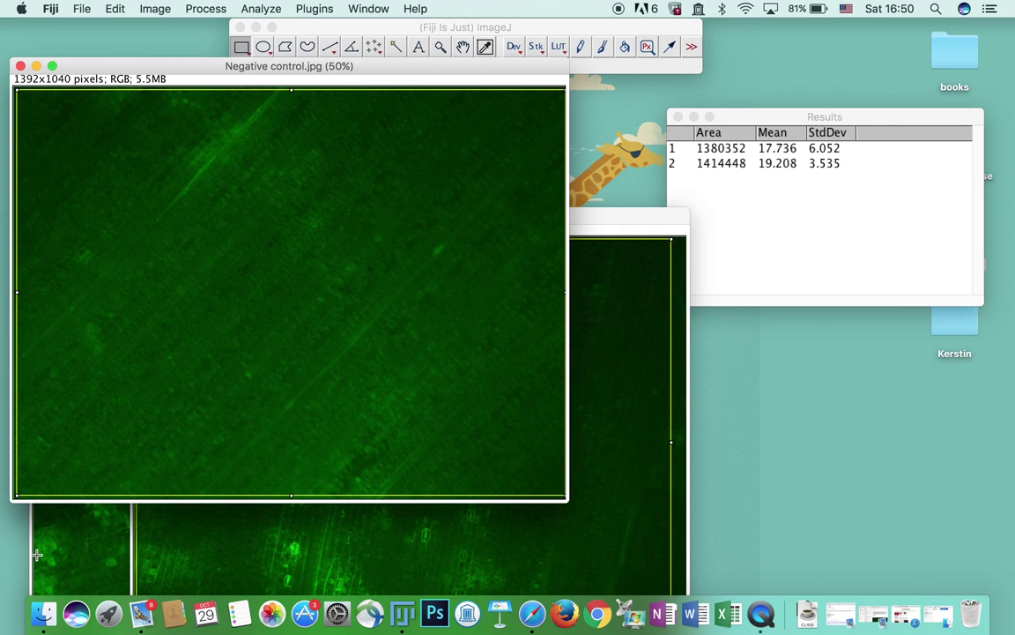
click(34, 504)
drag(226, 220, 208, 60)
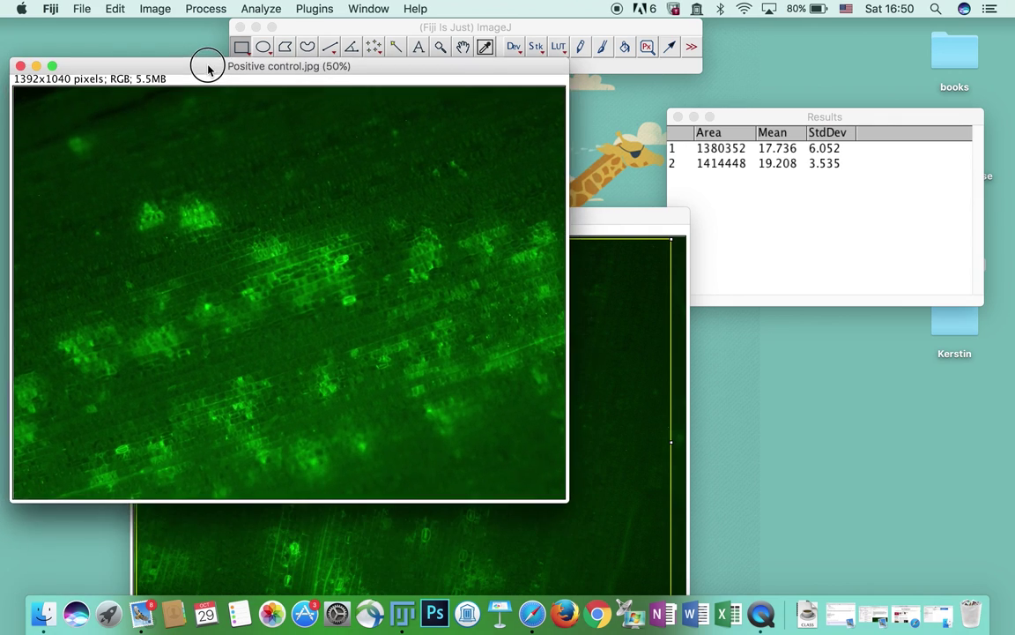
mouse_move(15, 81)
mouse_down()
mouse_move(530, 491)
mouse_move(565, 489)
mouse_up()
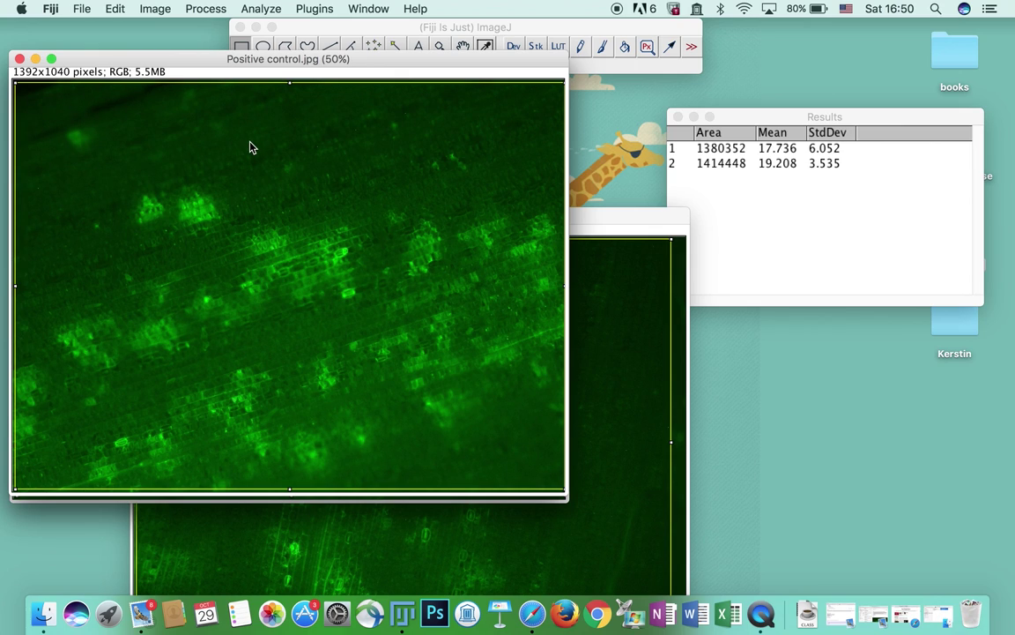
click(271, 8)
click(275, 28)
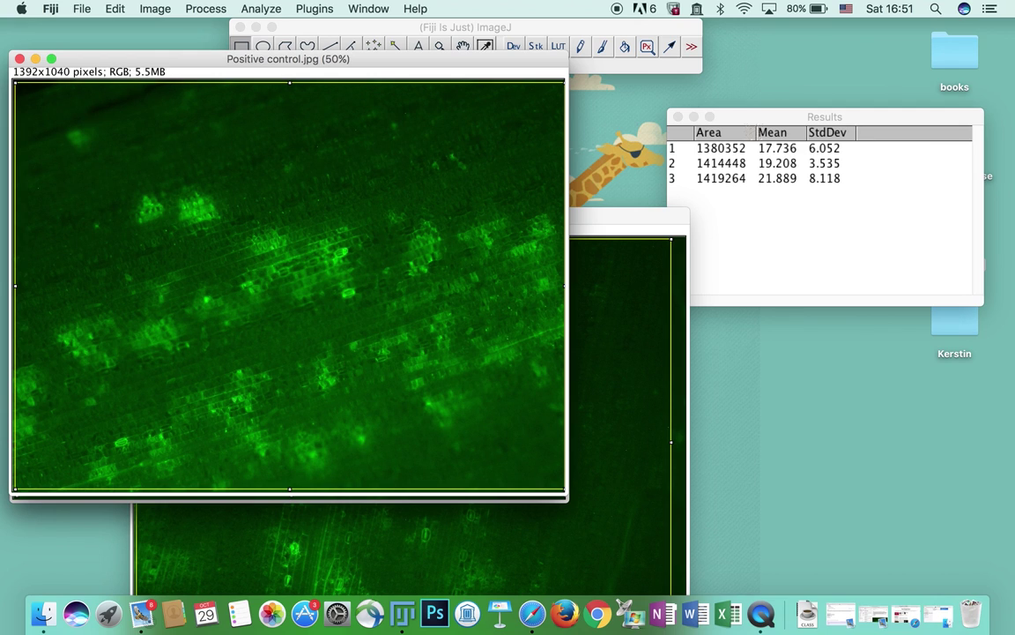
- Spread the three image windows apart, comparing Negative control and ending with sample 1 in front
drag(91, 64, 385, 267)
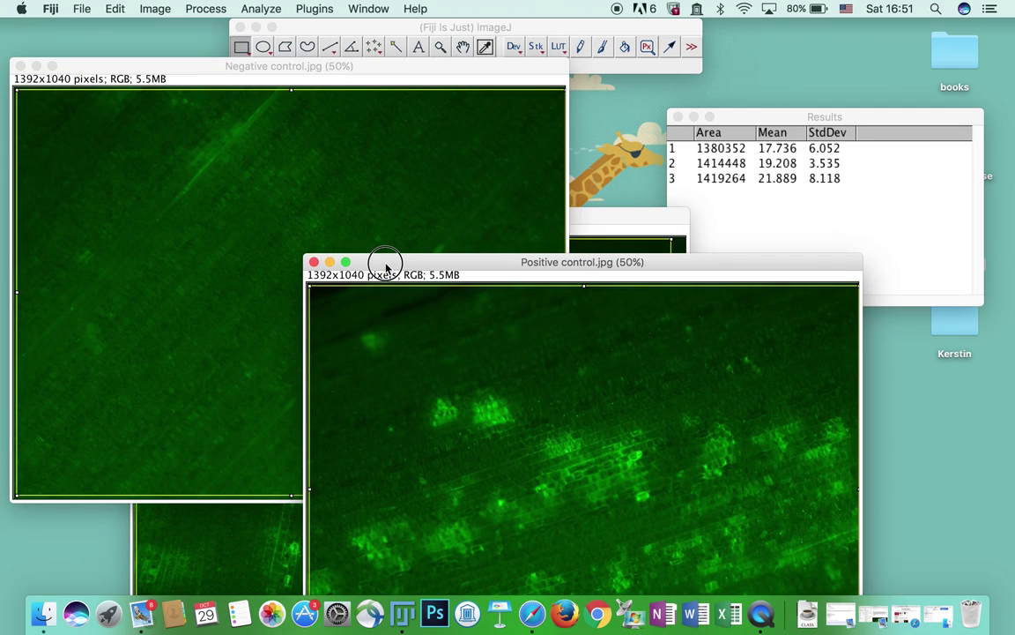
click(323, 67)
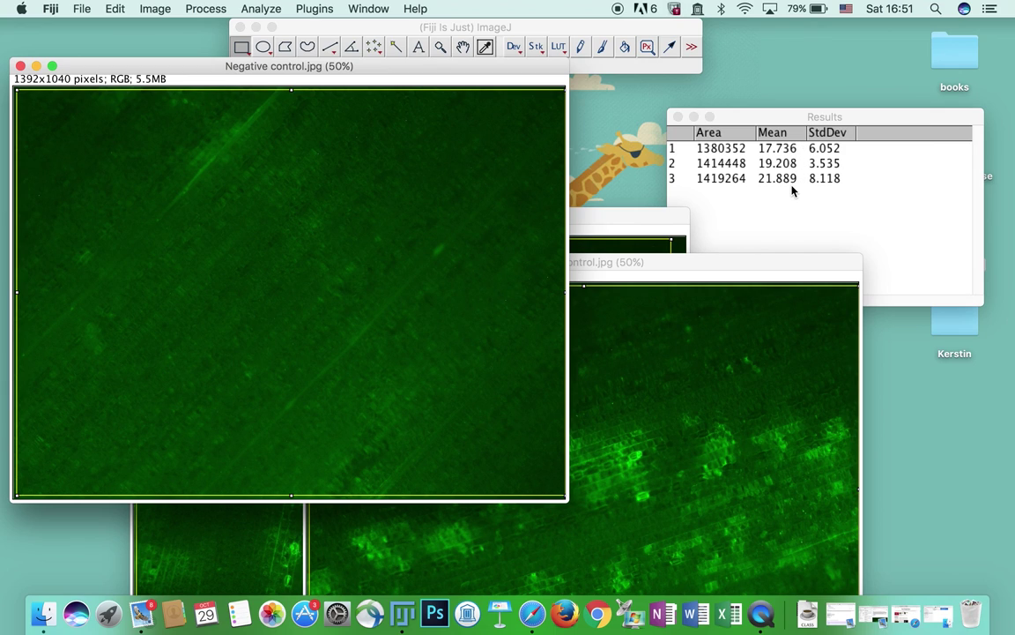
drag(617, 227, 561, 55)
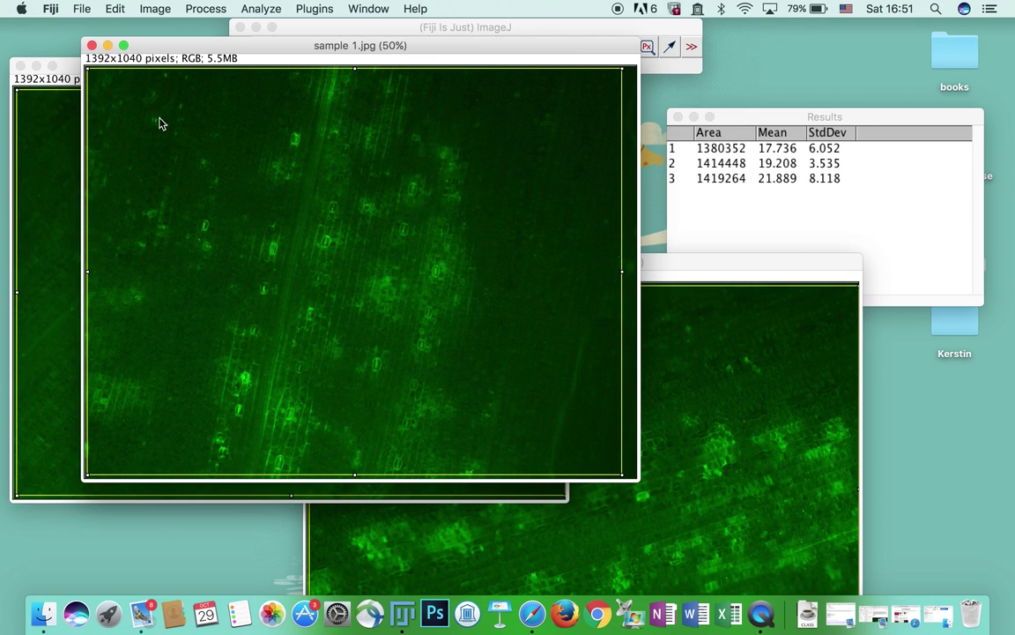
click(74, 66)
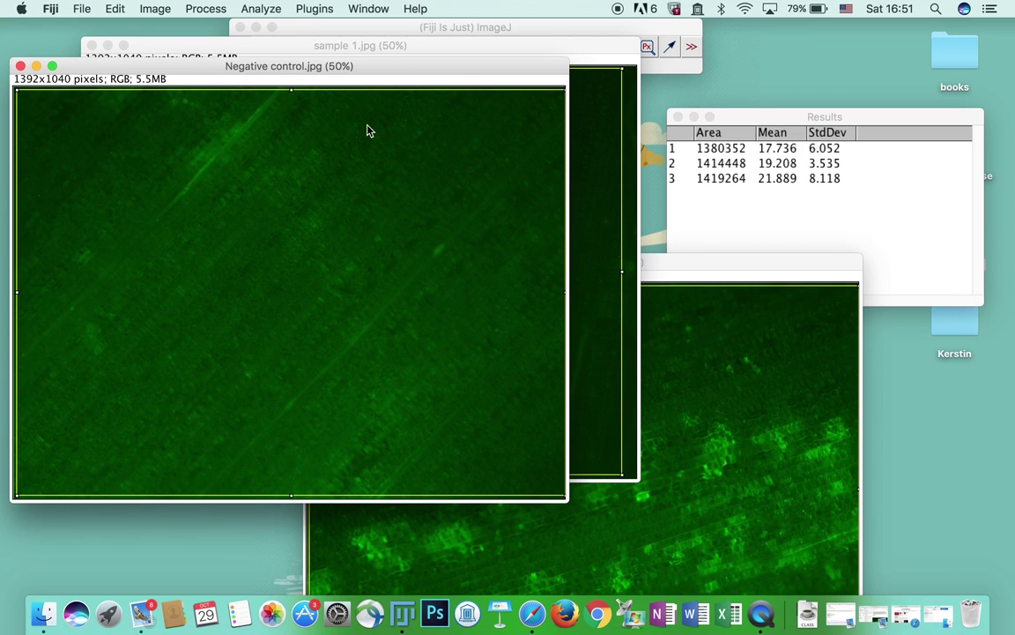
click(389, 49)
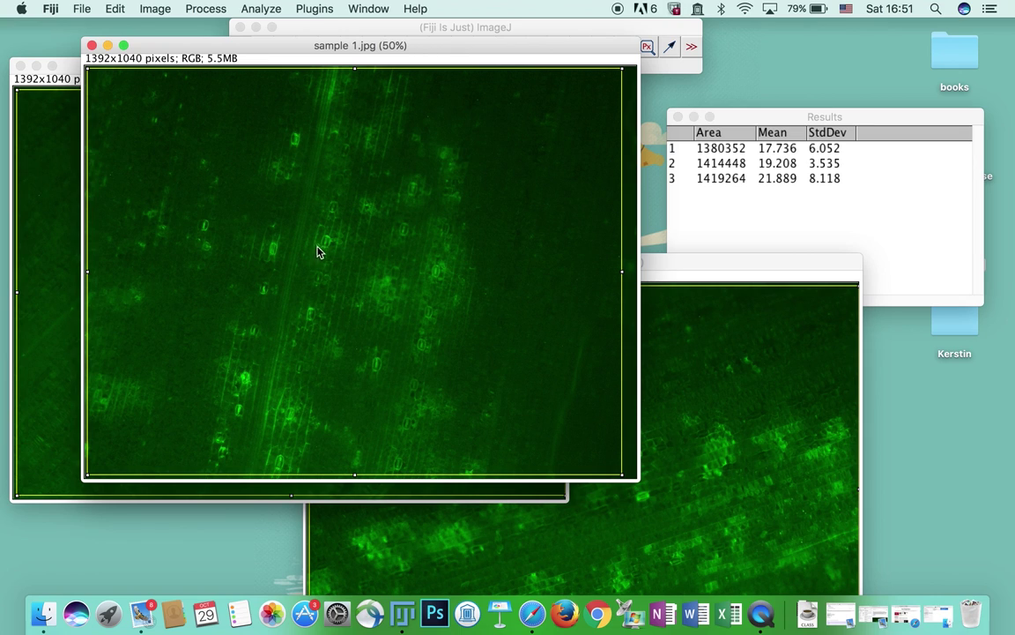
- Zoom sample 1.jpg to 150% with the magnifier, inspect its cells, then activate Positive control
click(313, 27)
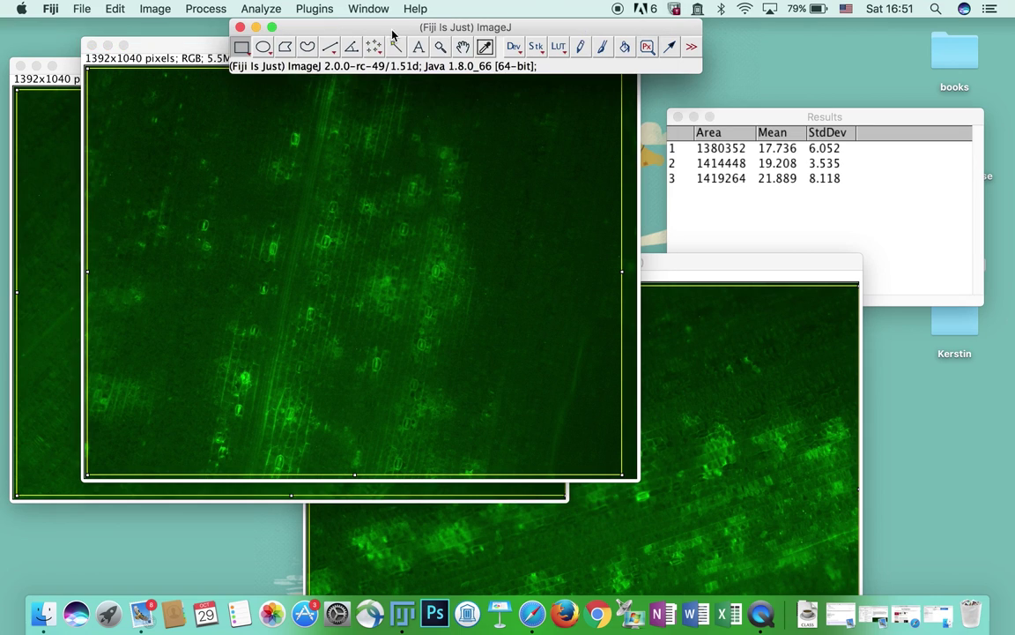
click(322, 250)
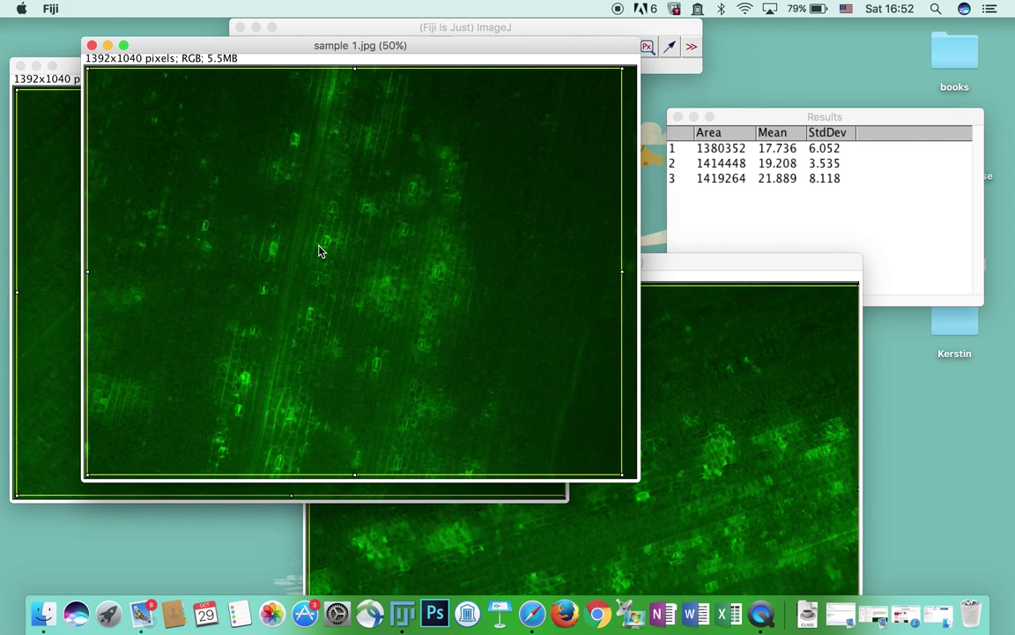
click(321, 251)
click(320, 252)
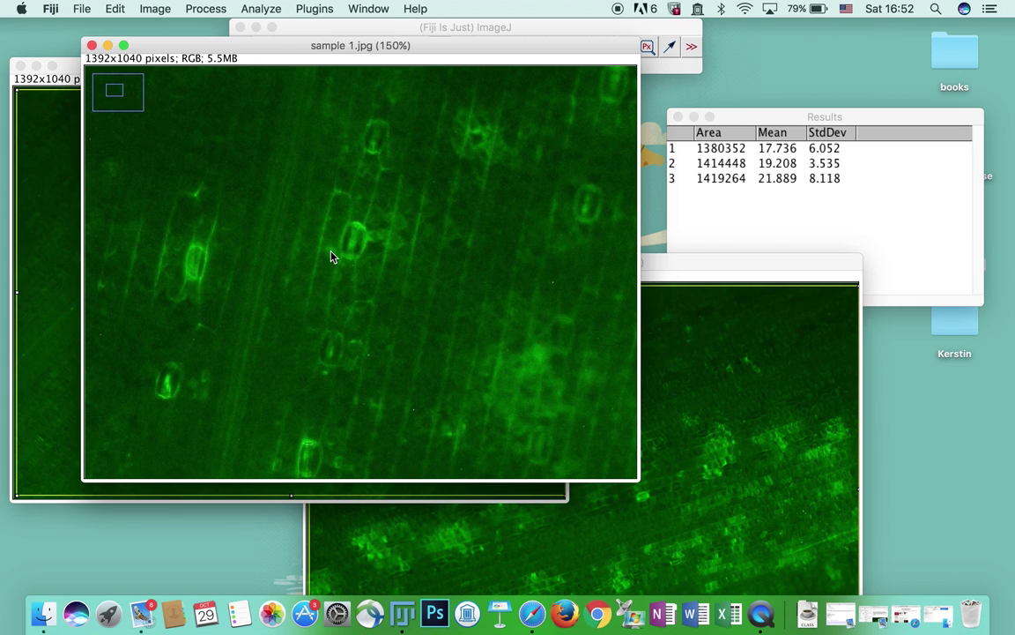
scroll(408, 317, down, 5)
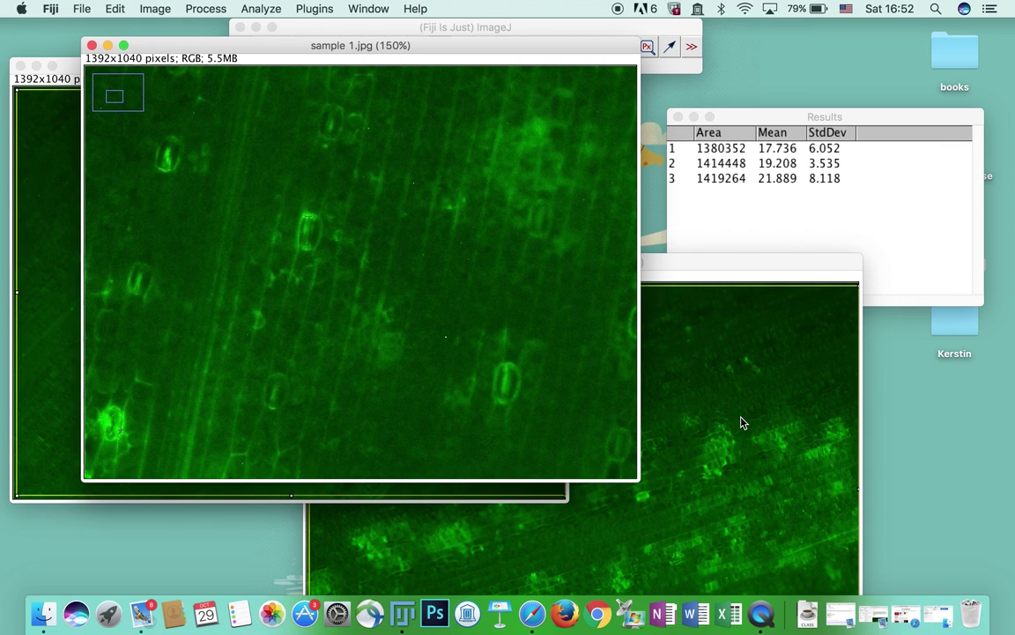
click(733, 275)
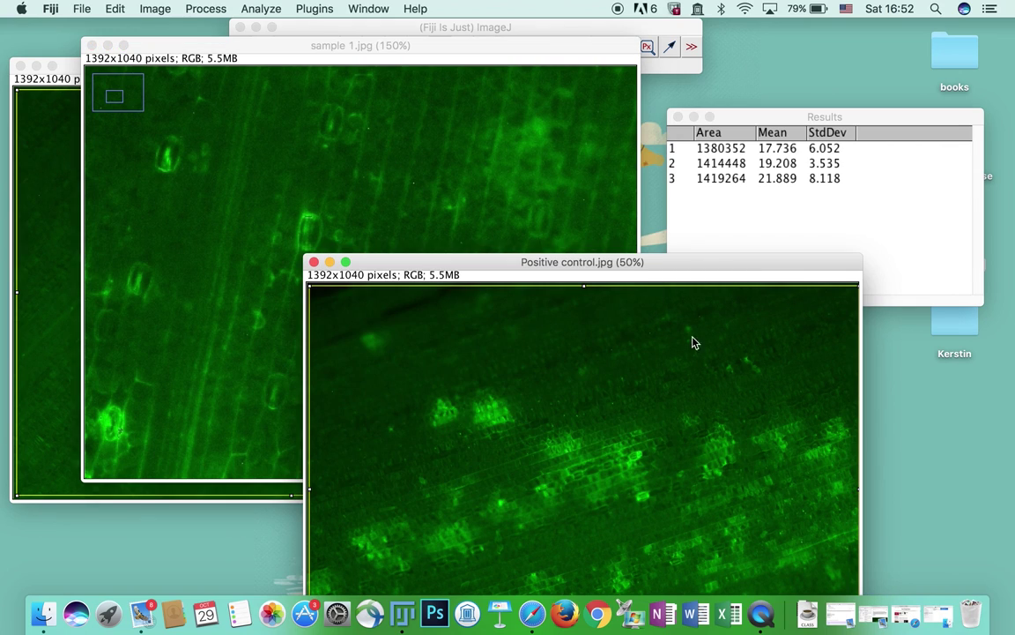
- Make the Negative control image active and select the Oval selection tool
click(438, 49)
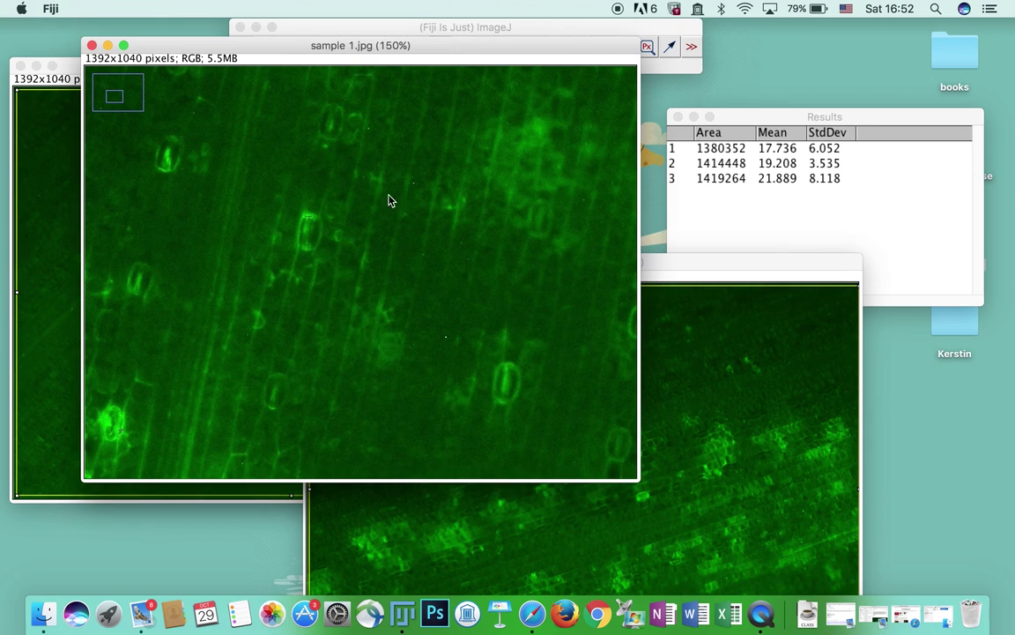
click(32, 208)
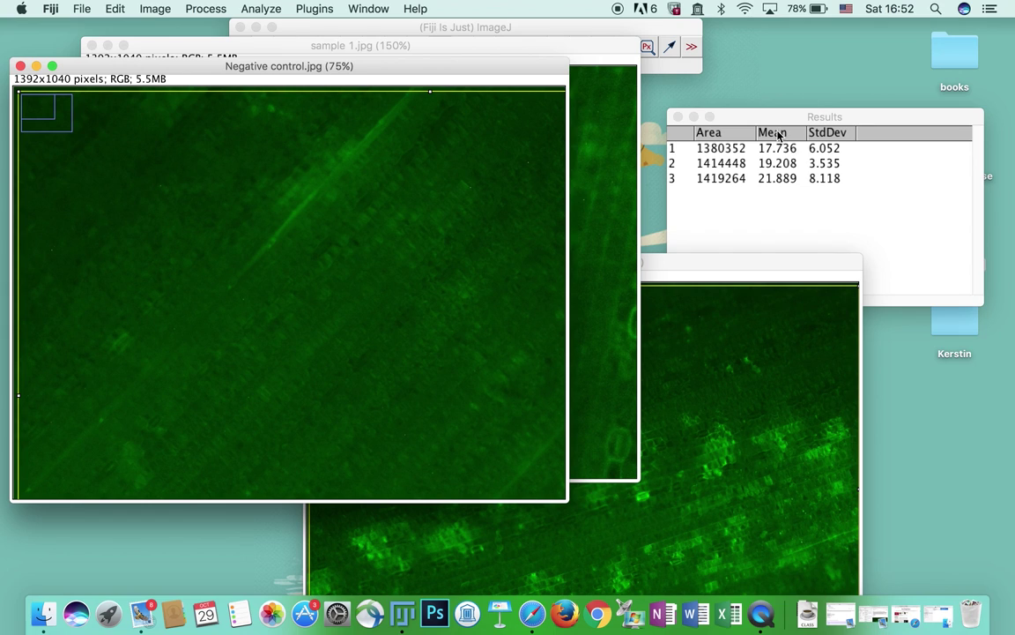
click(365, 23)
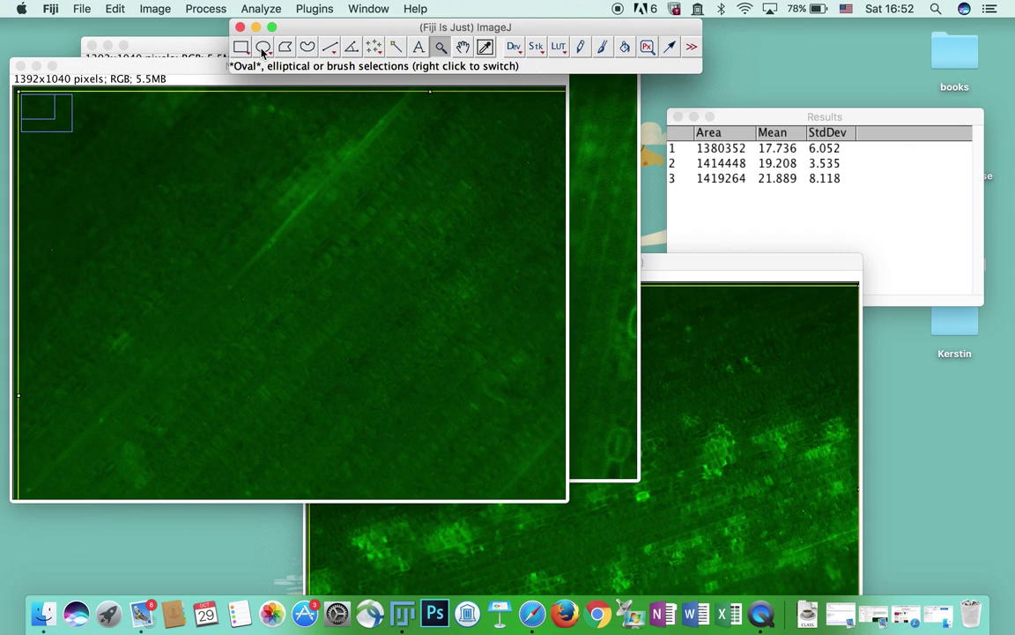
click(262, 48)
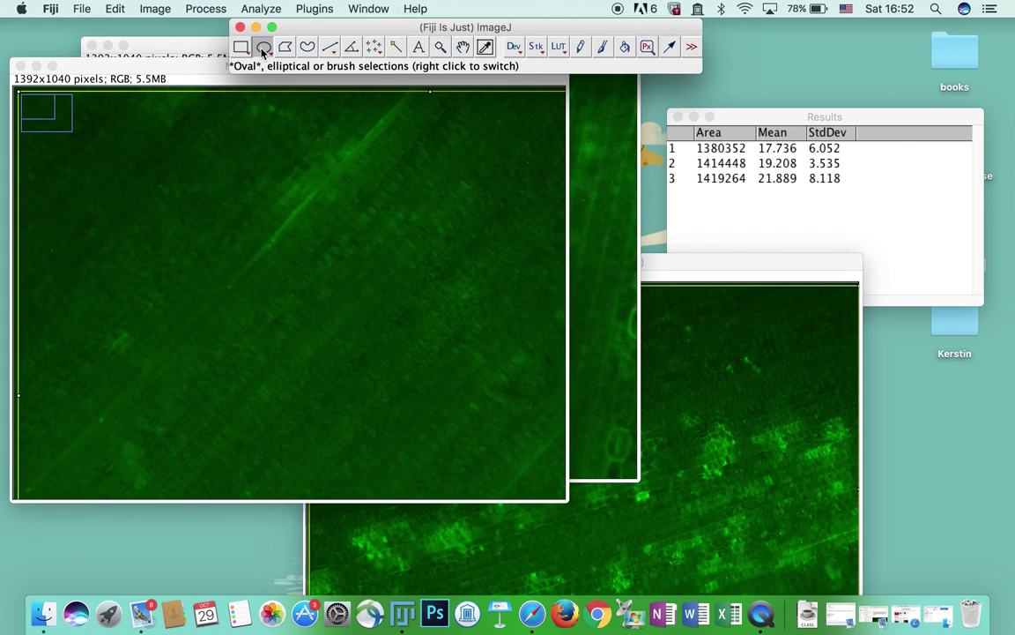